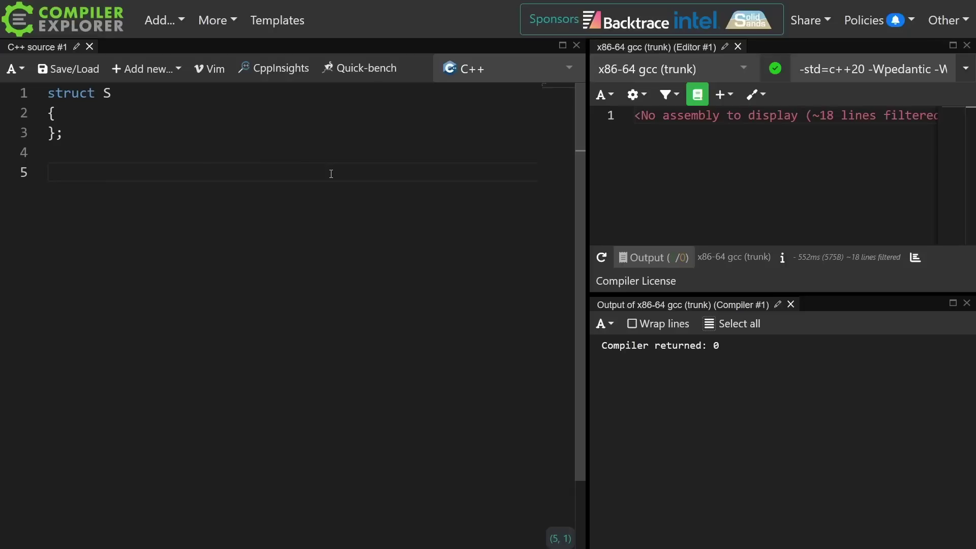
Step: Add an S() constructor declaration on a new line inside struct S
left_click(257, 124)
key("Up")
key("Return")
type("s")
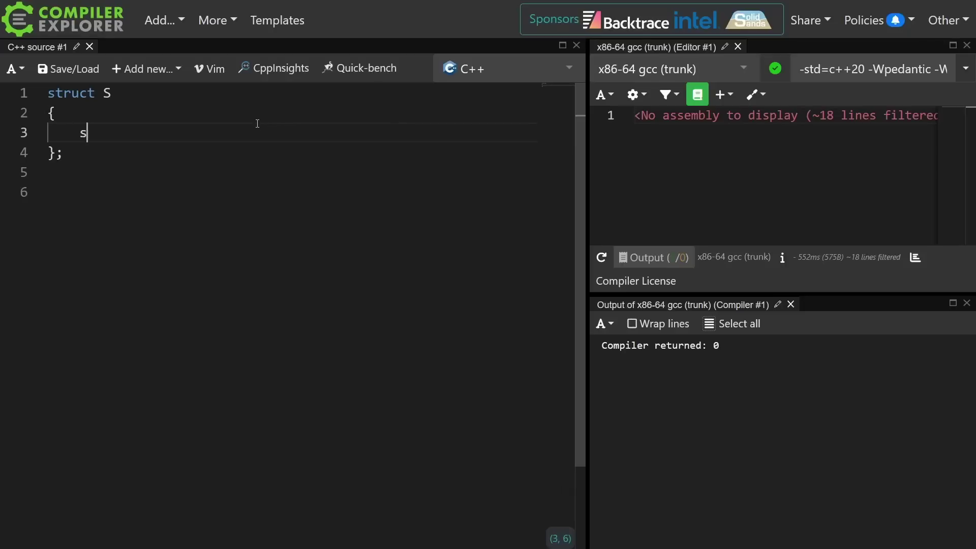
key("BackSpace")
type("S()")
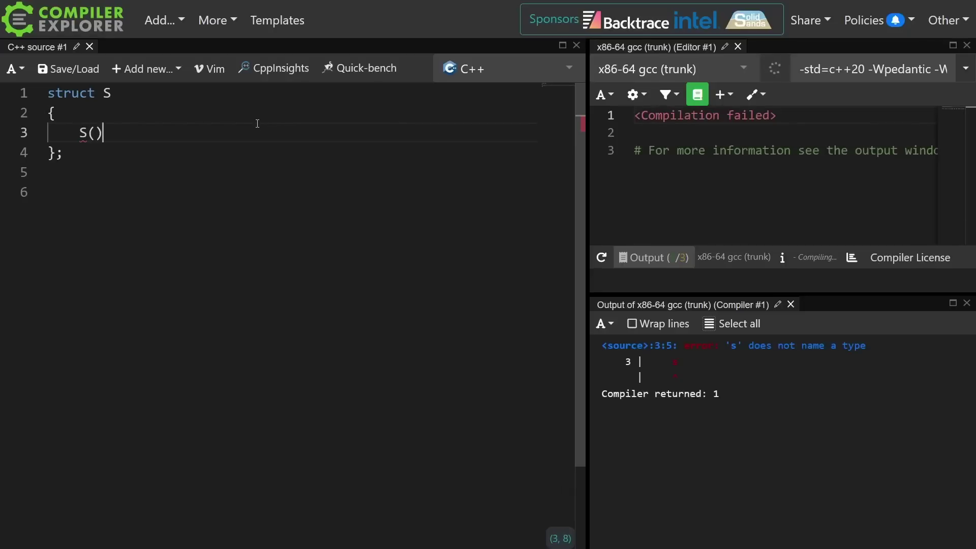
type(";")
Step: Add an empty int main() { } below the struct
key("Down")
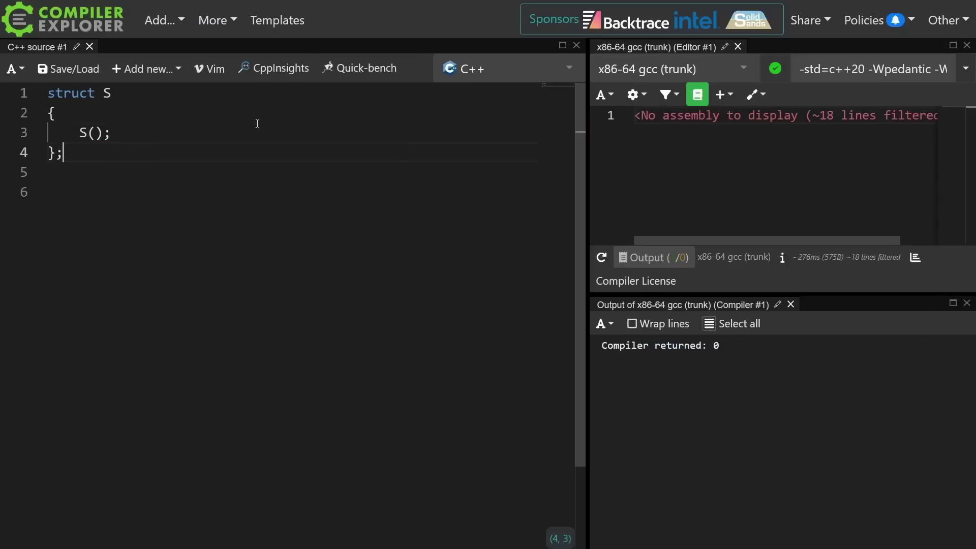
key("Return")
key("Return")
type("int main()")
key("Return")
type("{")
key("Return")
key("Up")
key("Up")
key("Up")
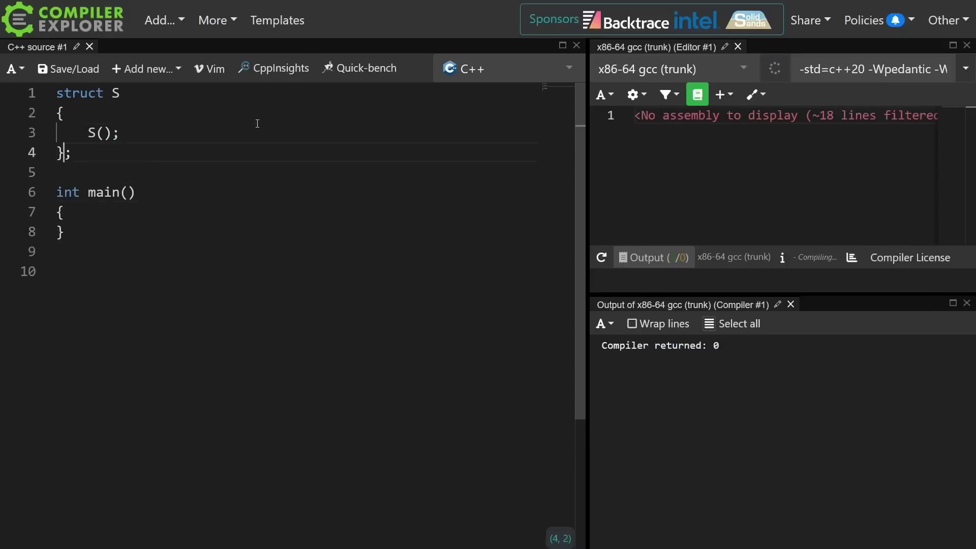
Step: Declare ~S(); and int get(); under the constructor, then open a line in main
key("End")
key("Return")
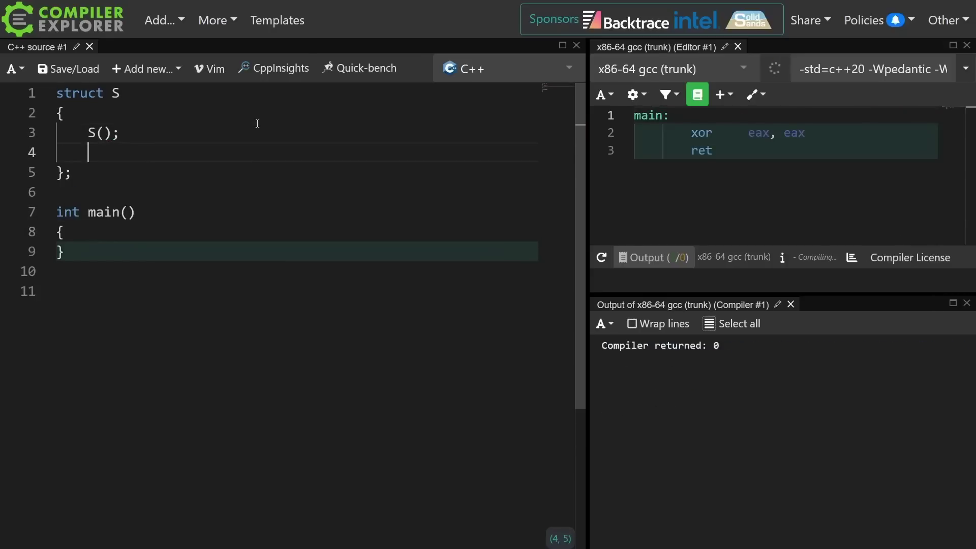
type("~(")
key("BackSpace")
type("S(")
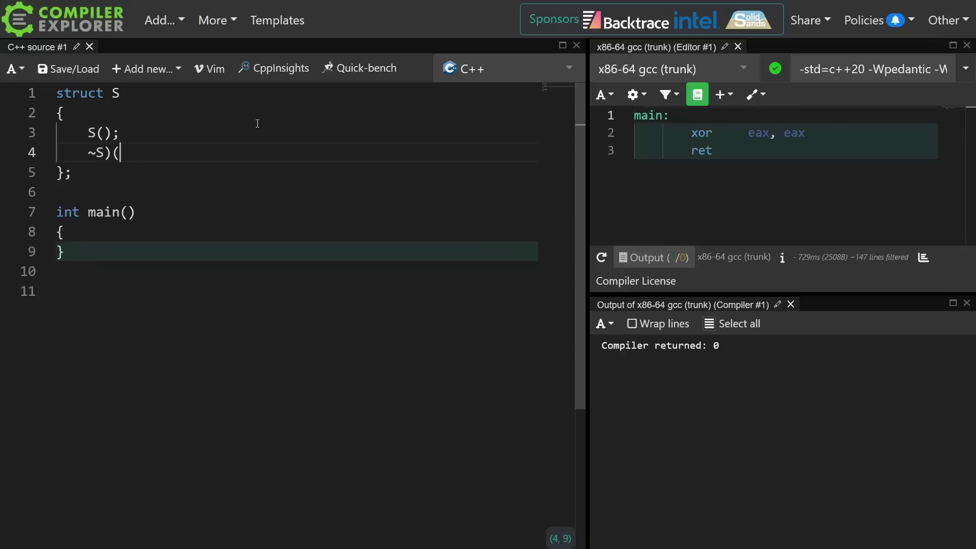
key("BackSpace")
type("();")
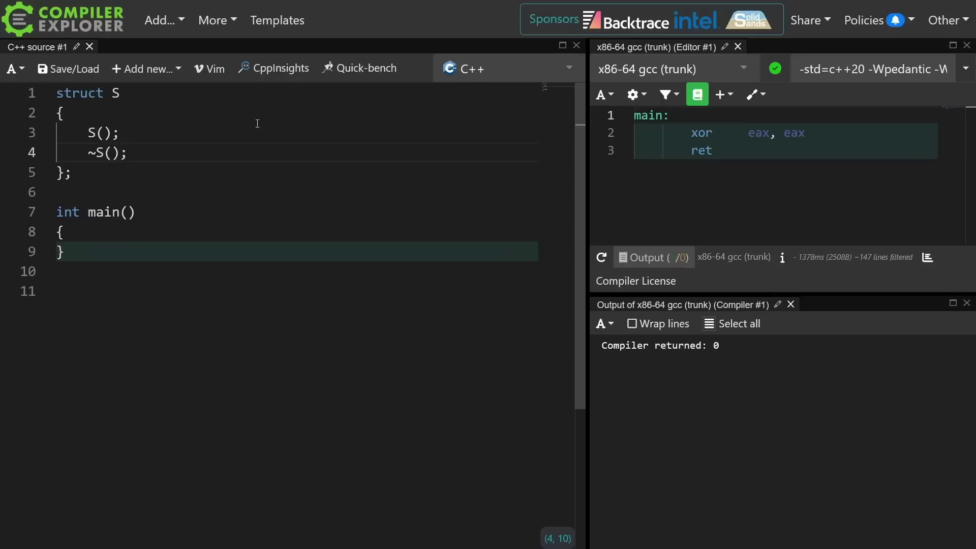
key("Return")
key("Return")
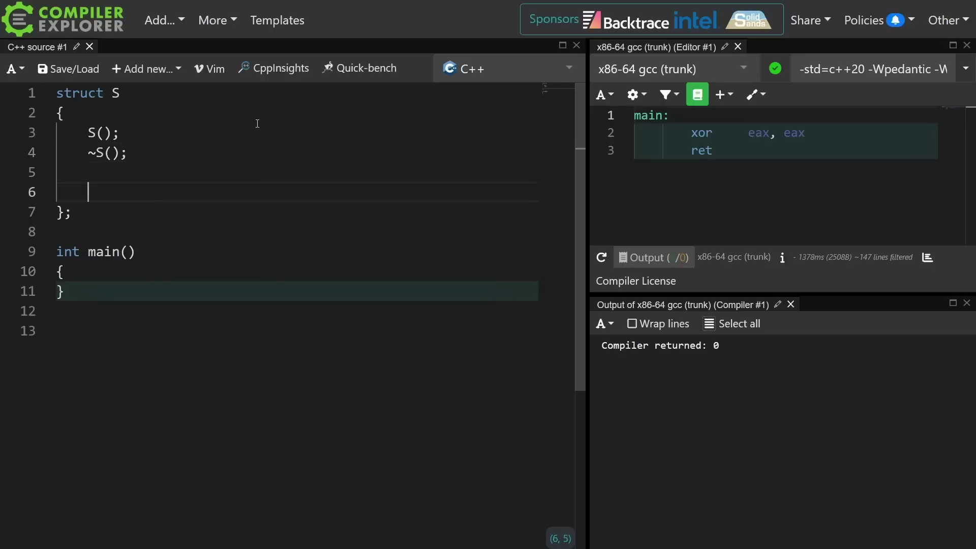
type("int get();")
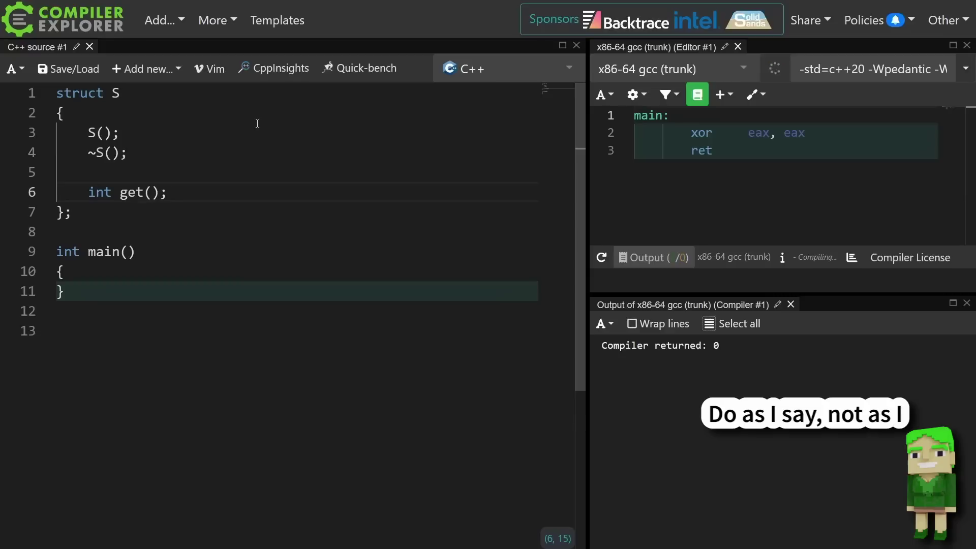
key("Down")
key("Down")
key("Down")
key("Down")
key("Return")
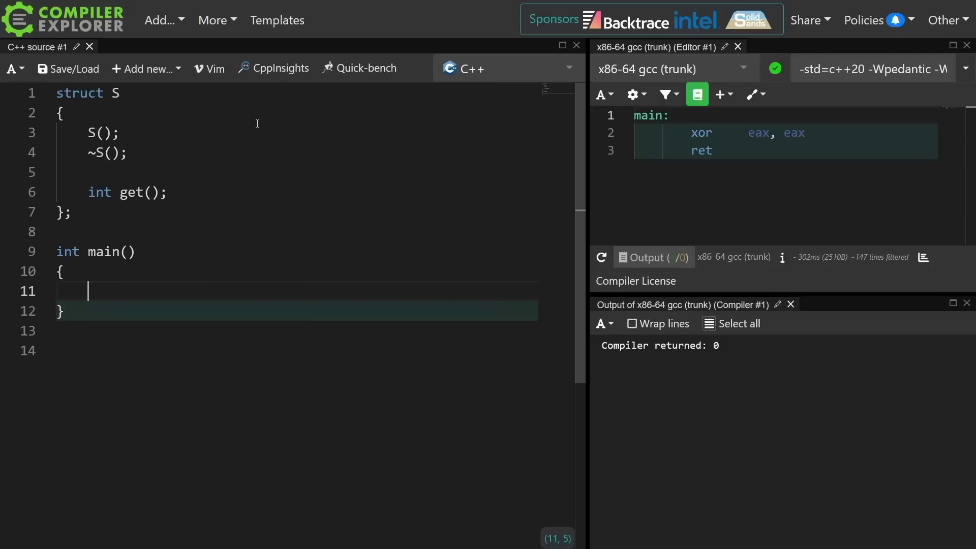
type("int")
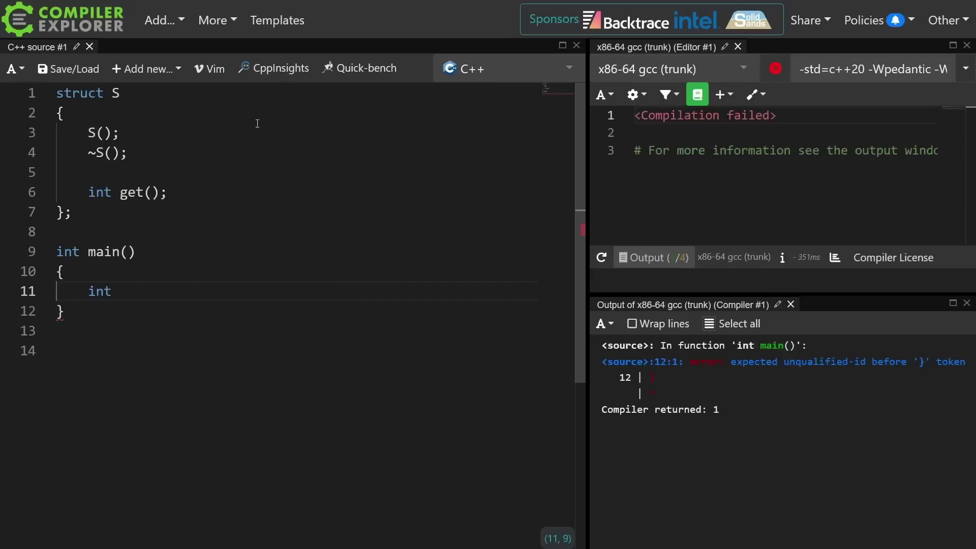
Step: Define the alias using mem = int (S::*)(); and mem get = &S::get;
key("BackSpace")
key("BackSpace")
key("BackSpace")
key("BackSpace")
type("using me")
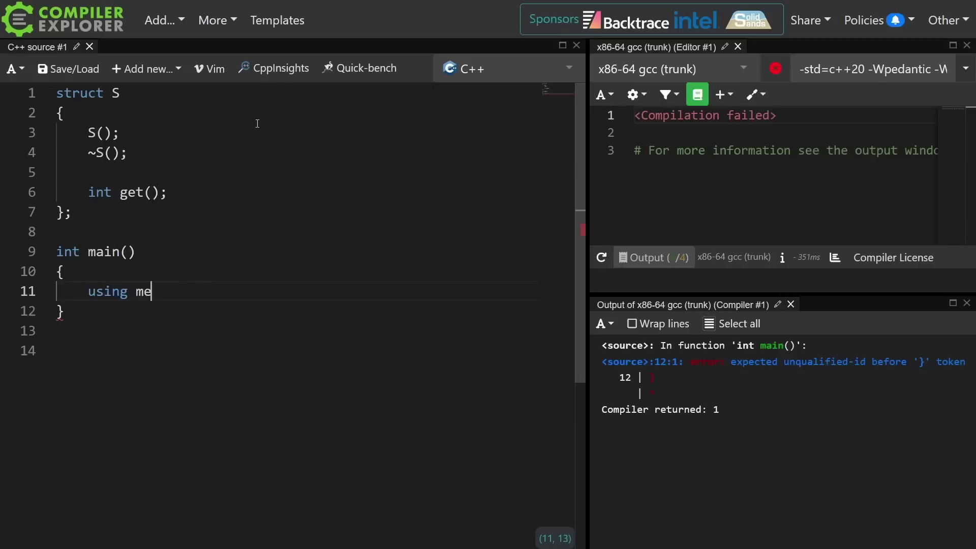
type("m = in")
type("t (S::*")
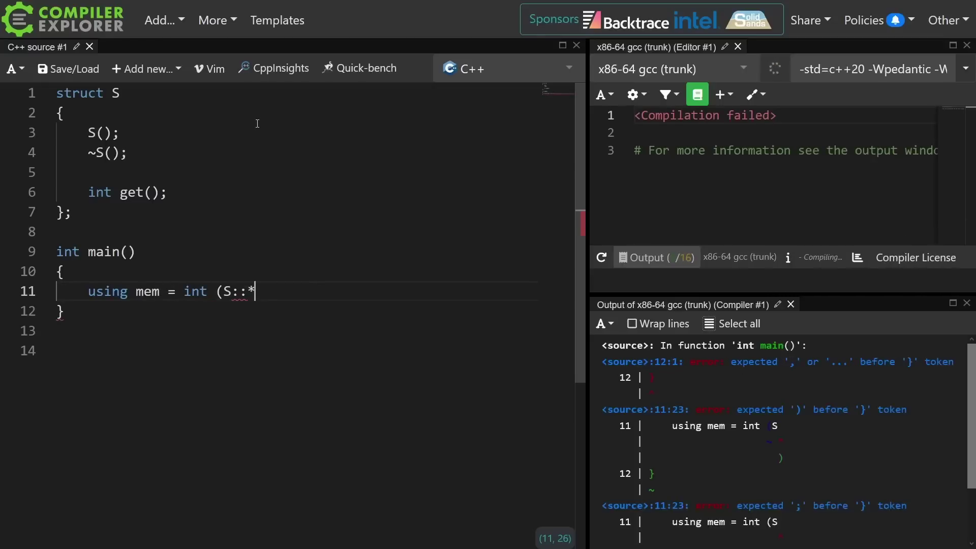
type(")();")
key("Return")
type("mem ")
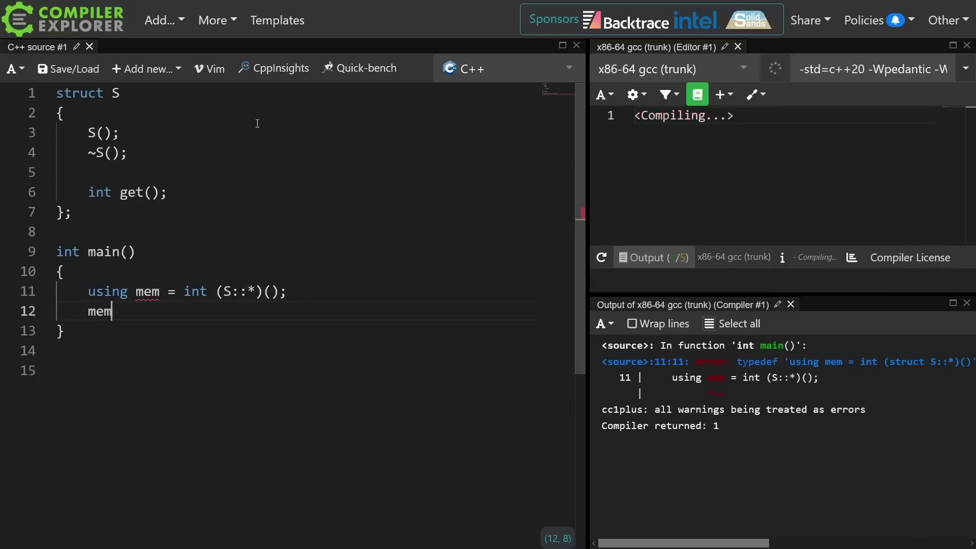
type("get = S::get;")
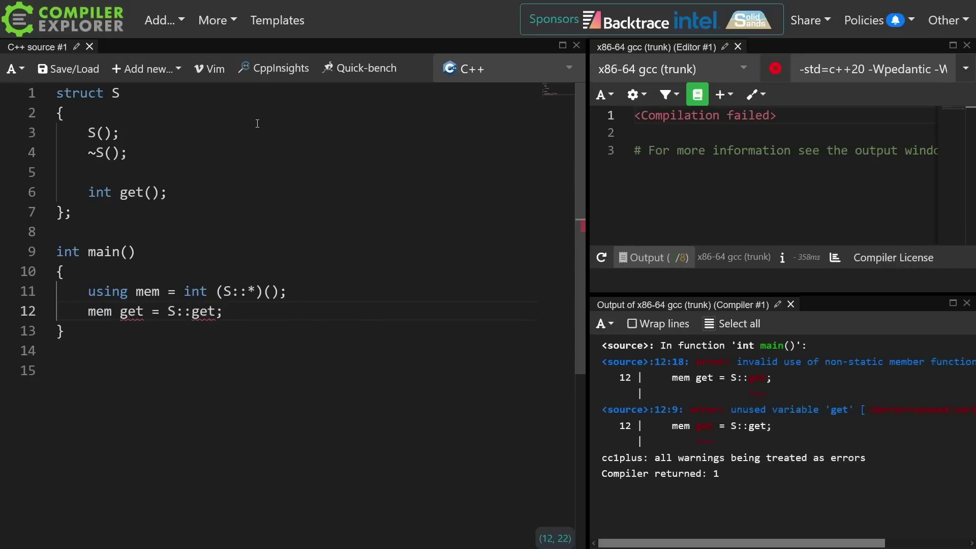
key("Left")
key("Left")
key("Left")
type("&")
Step: Declare S s; and call (s.*get)(); through the member pointer
key("End")
key("Return")
key("Return")
type("S s;")
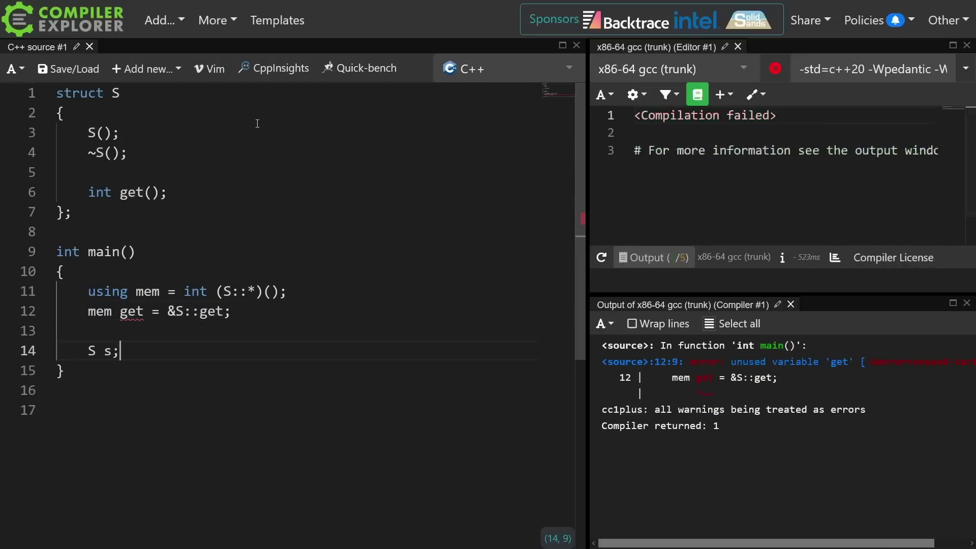
key("Return")
type("s")
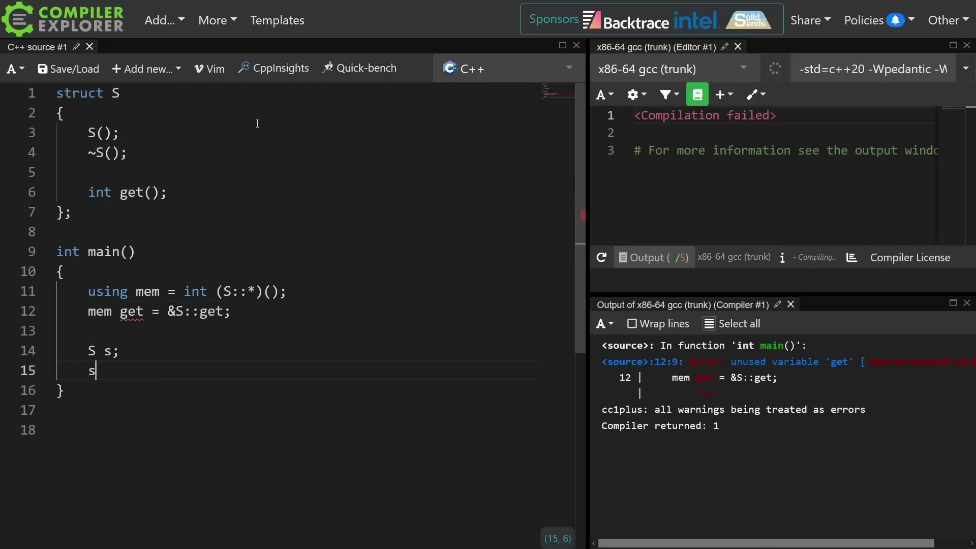
type("->")
key("BackSpace")
key("BackSpace")
type(".")
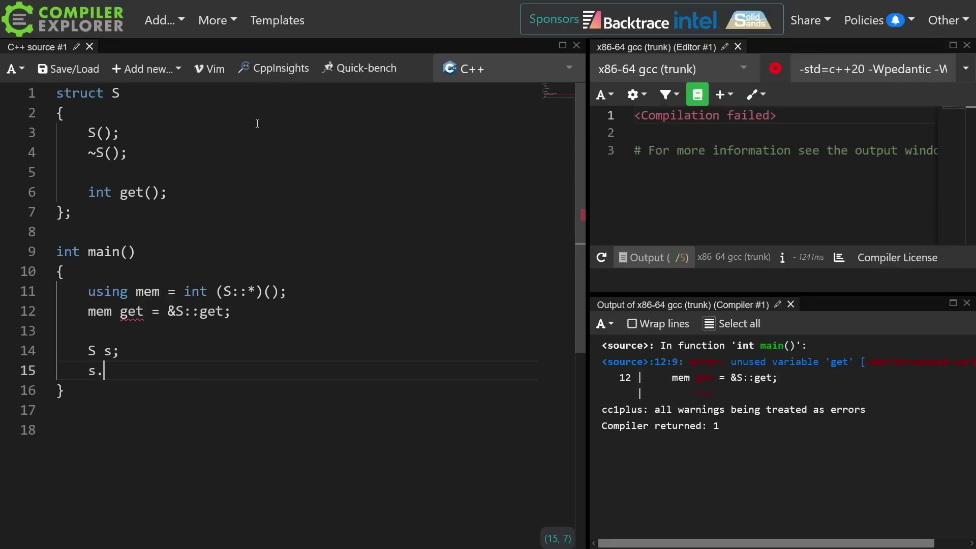
type("*")
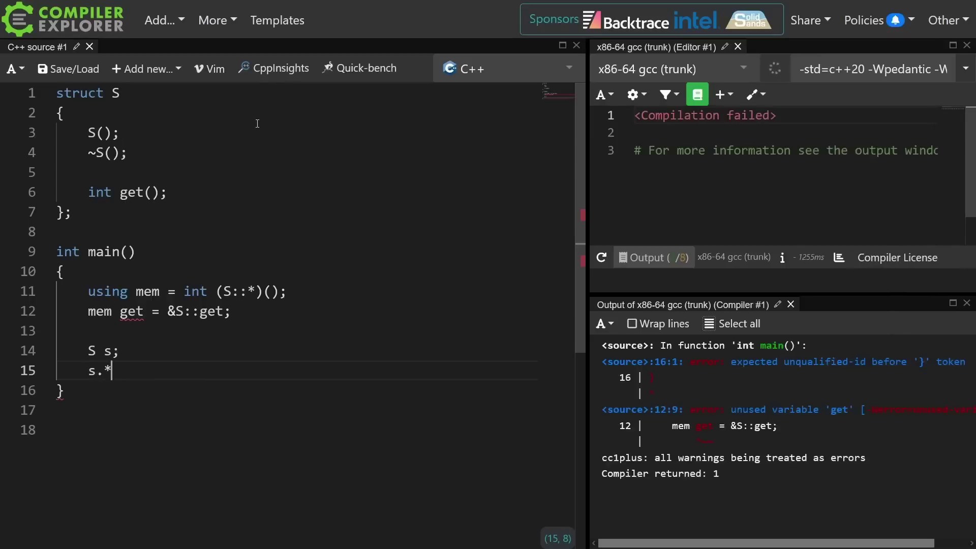
type("get")
key("Left")
key("Left")
key("Left")
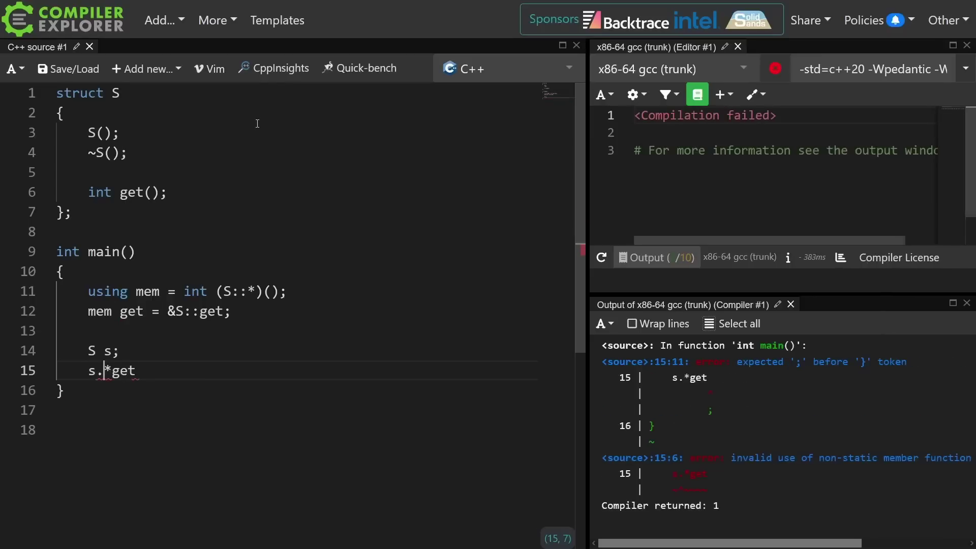
key("Left")
key("Left")
type("(")
key("Right")
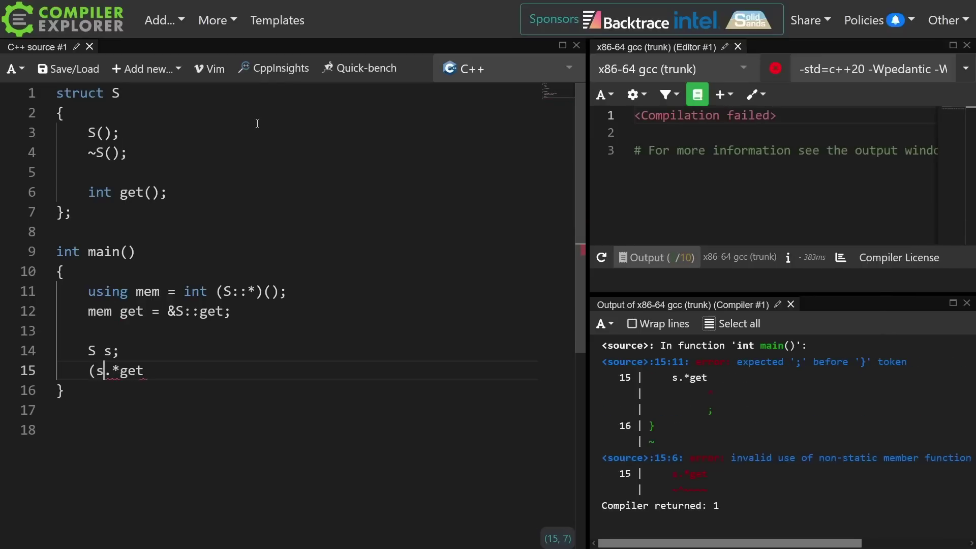
key("Right")
key("Right")
key("End")
type("();")
key("Left")
key("Left")
key("Left")
type(")")
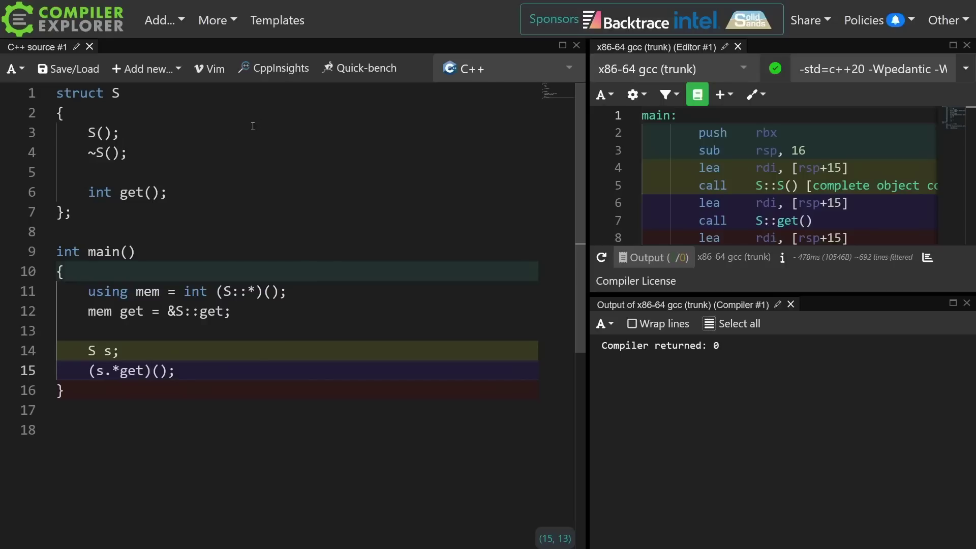
Step: Add int get_other(); to S and reassign get = &S::get_other; in main
left_click(197, 181)
key("Return")
type("int get_other();")
key("Down")
key("Down")
key("Down")
key("End")
key("Return")
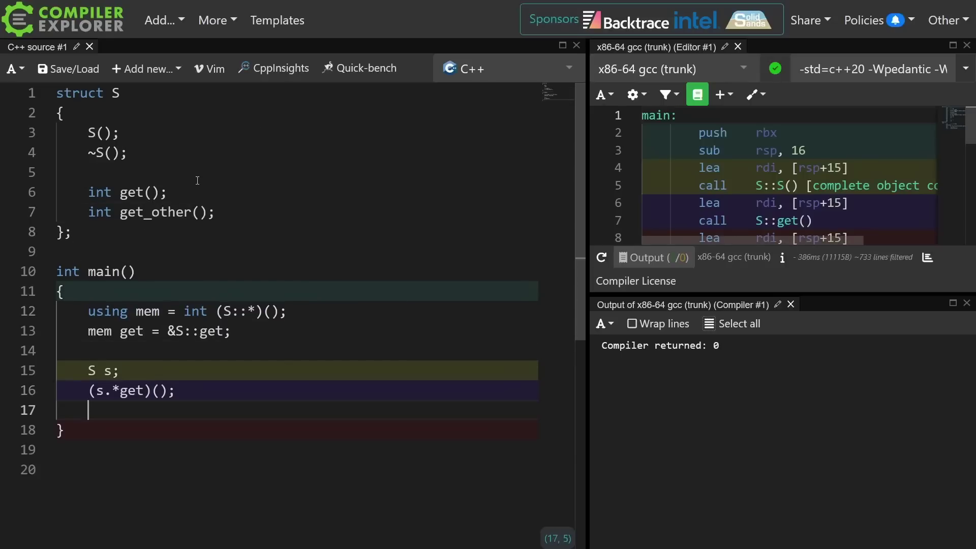
key("Return")
type("get = ")
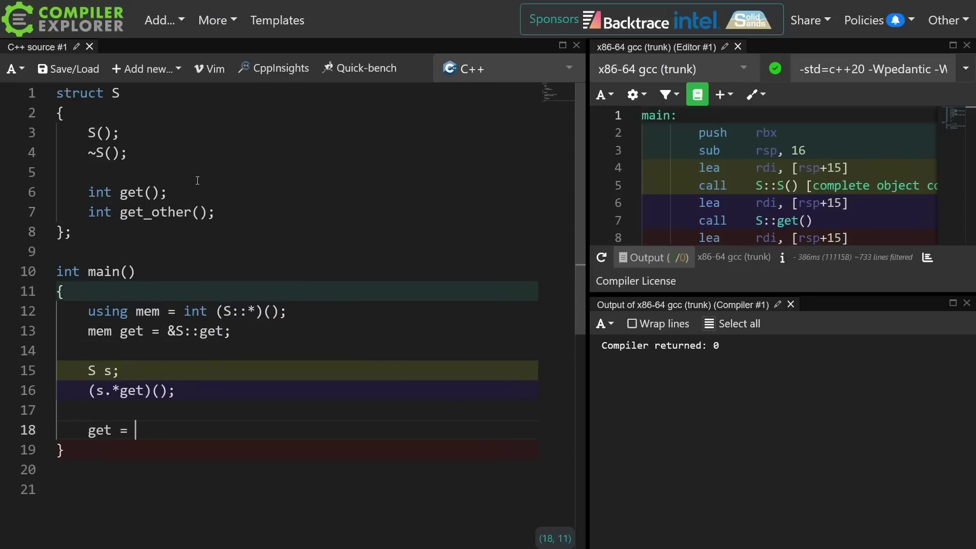
type("&S::get_other;")
key("Return")
Step: Copy the (s.*get)(); call line below the reassignment
key("Up")
key("Up")
key("Up")
key("Home")
key("ctrl+c")
key("Down")
key("Down")
key("Down")
key("ctrl+v")
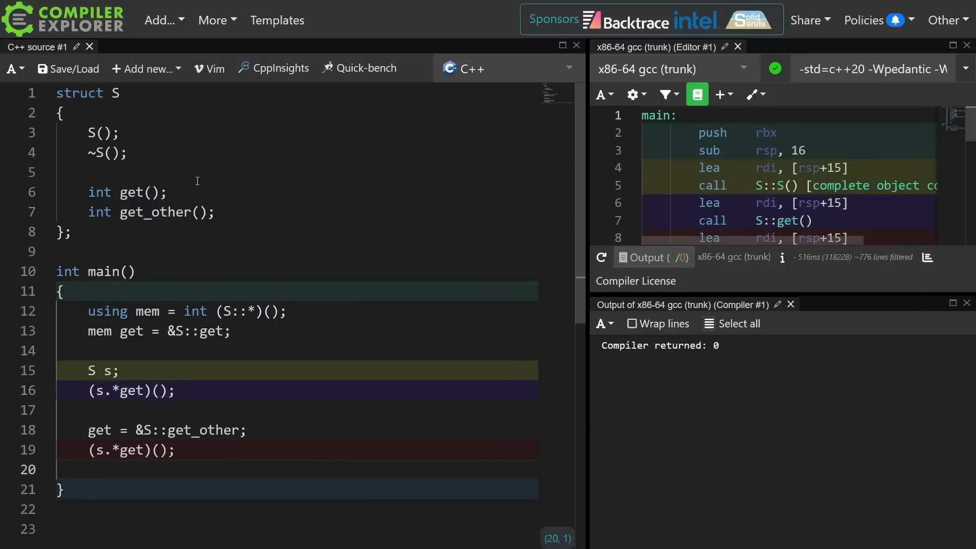
key("Return")
type("s.~S();")
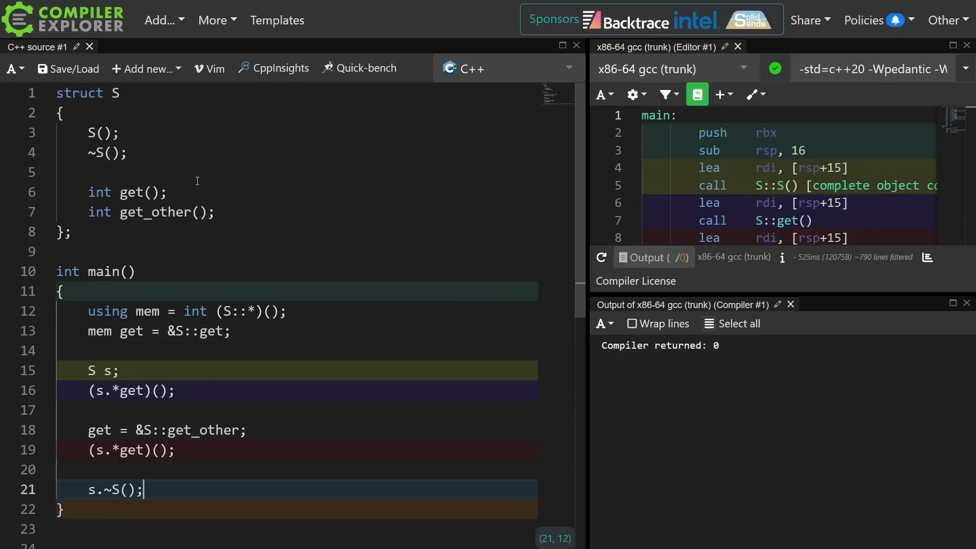
Step: Take the address of S's destructor with &S::~S and read the error
key("Return")
key("Return")
type("using destructor = void (S::*)();")
key("Return")
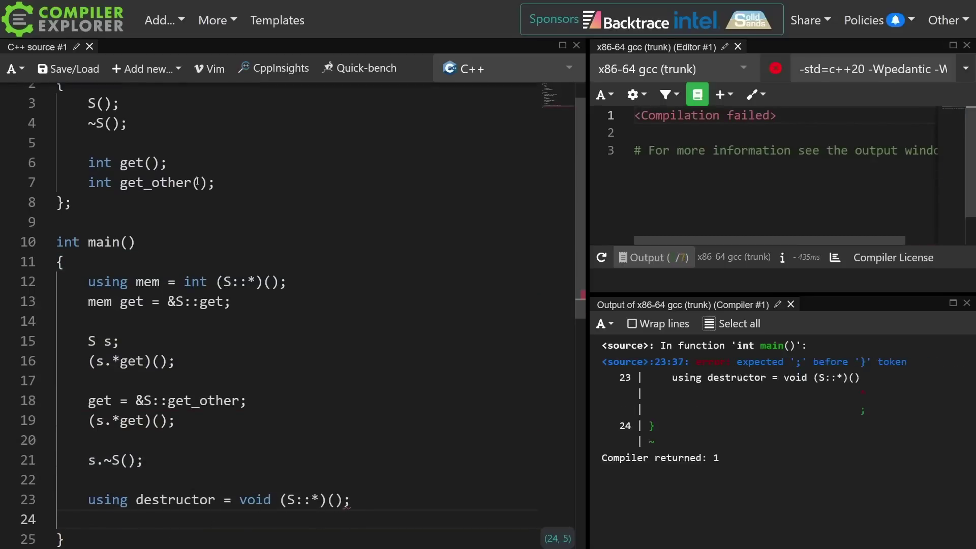
type("destructor des = &S::~S;")
left_click(867, 378)
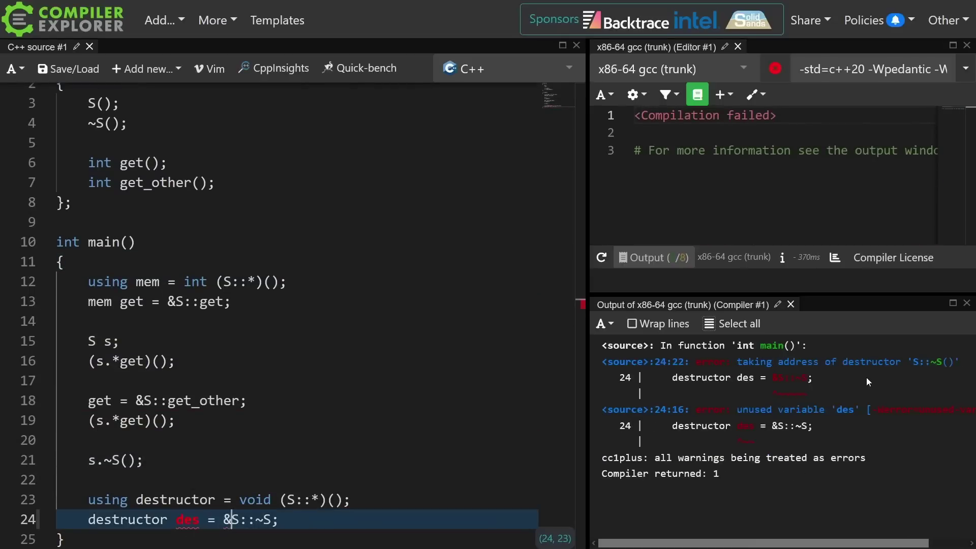
left_click_drag(737, 362, 798, 380)
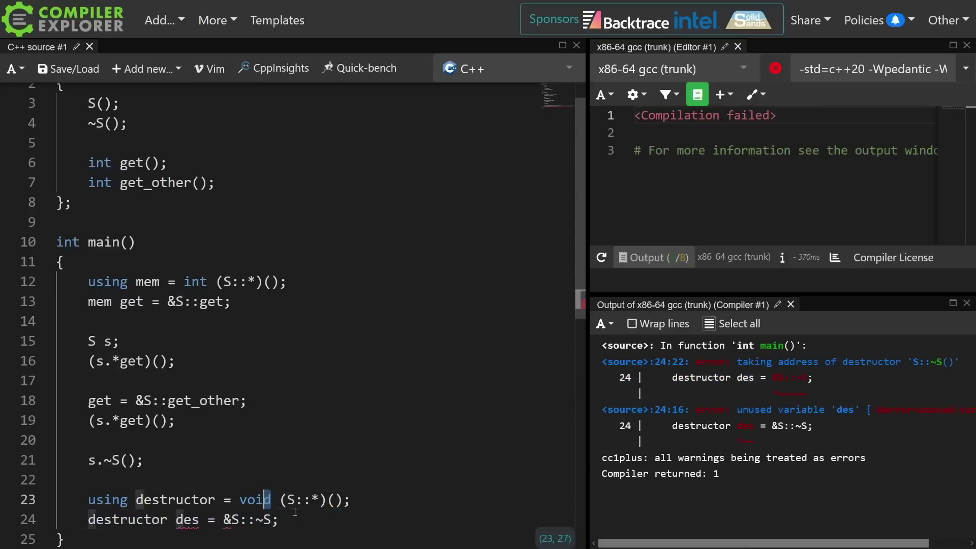
Step: Change the lines to take the constructor's address with &S::S instead
double_click(255, 500)
type("S")
key("Right")
key("Right")
key("Right")
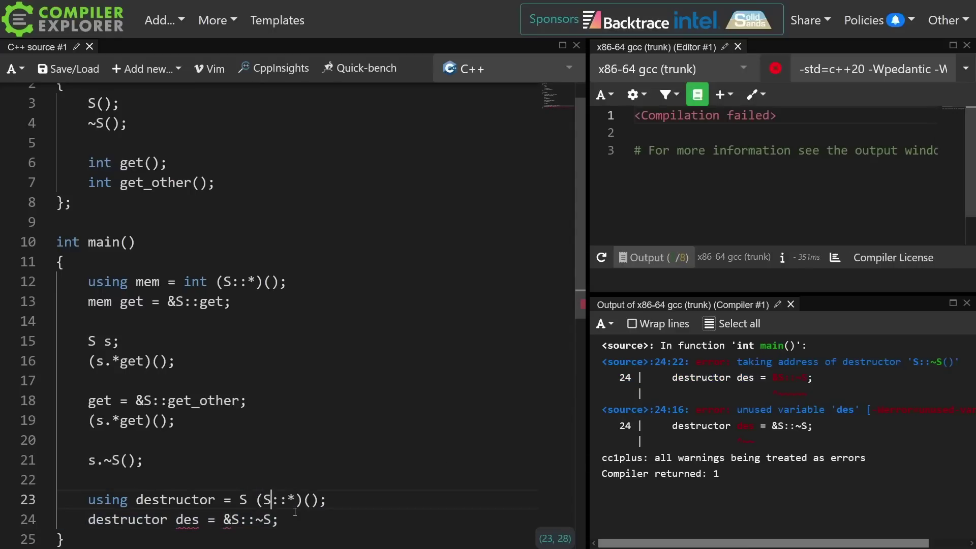
key("Right")
key("Right")
key("Right")
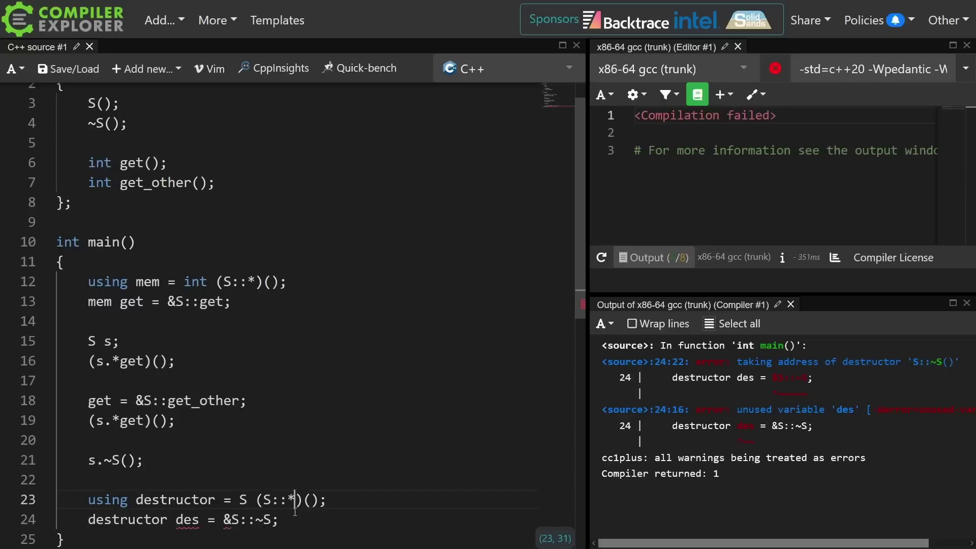
key("Right")
key("Right")
key("Down")
key("Left")
key("Left")
key("BackSpace")
key("Right")
key("Right")
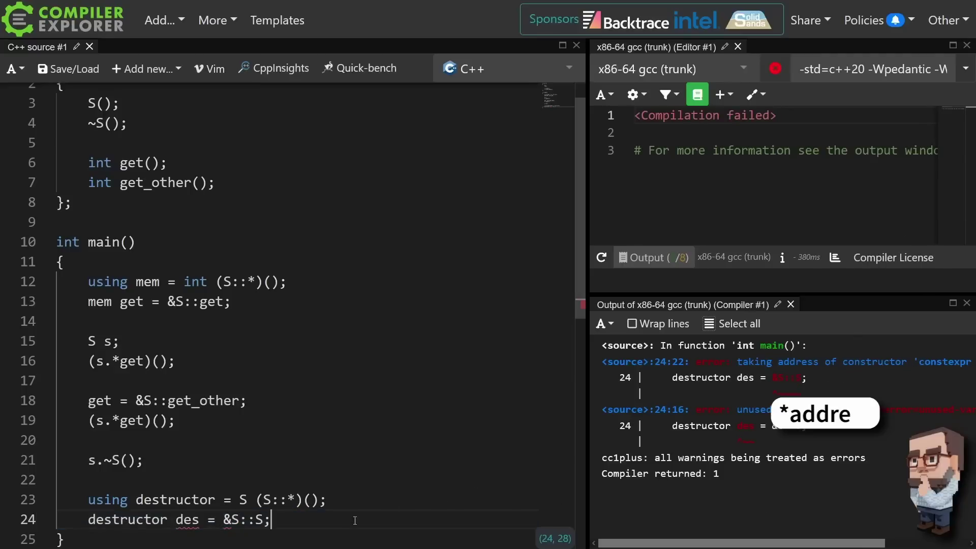
Step: Delete the two failed address-taking lines from main
key("shift+Up")
key("shift+Up")
key("Delete")
key("Return")
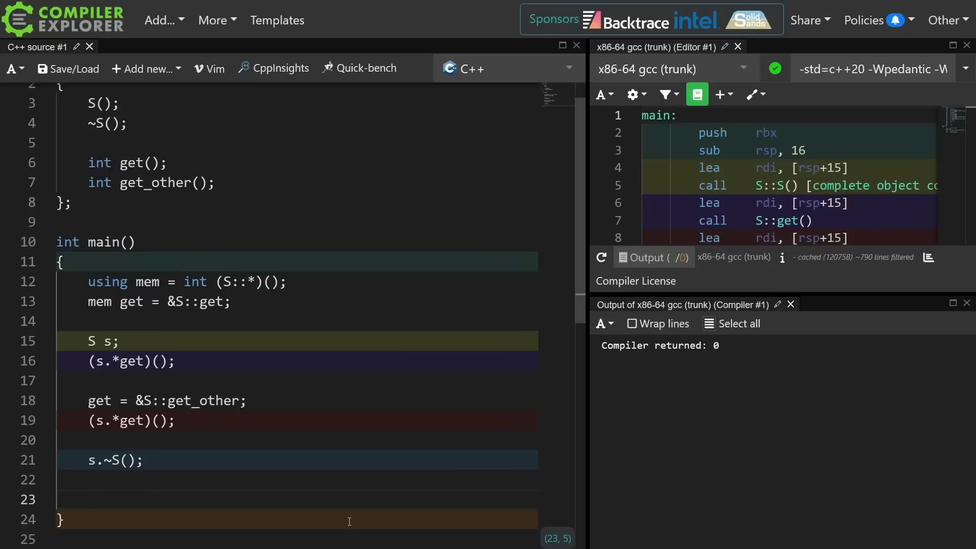
Step: Add template<typename T> above S's constructor declaration
key("Up")
key("Up")
key("Up")
key("Up")
key("Up")
key("Up")
key("Down")
key("Down")
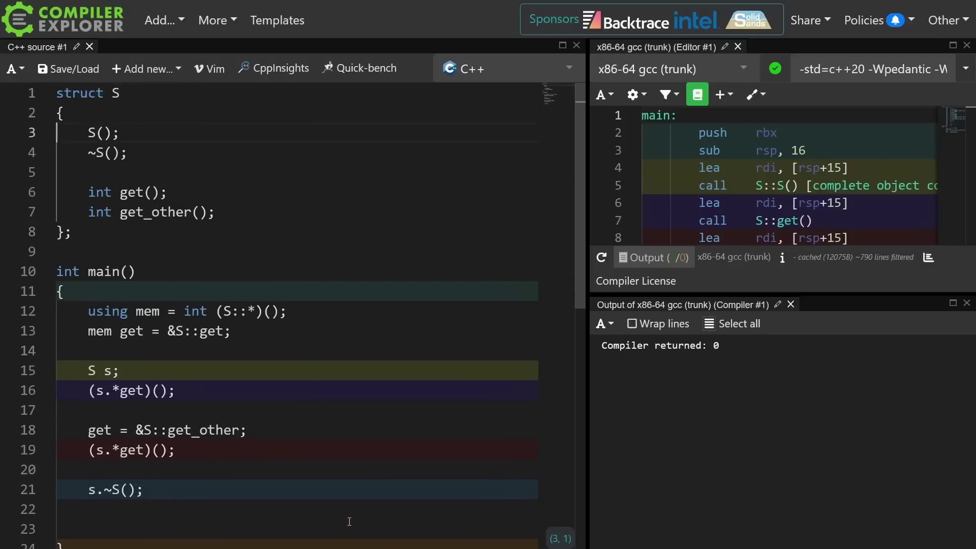
key("Return")
type("template<int")
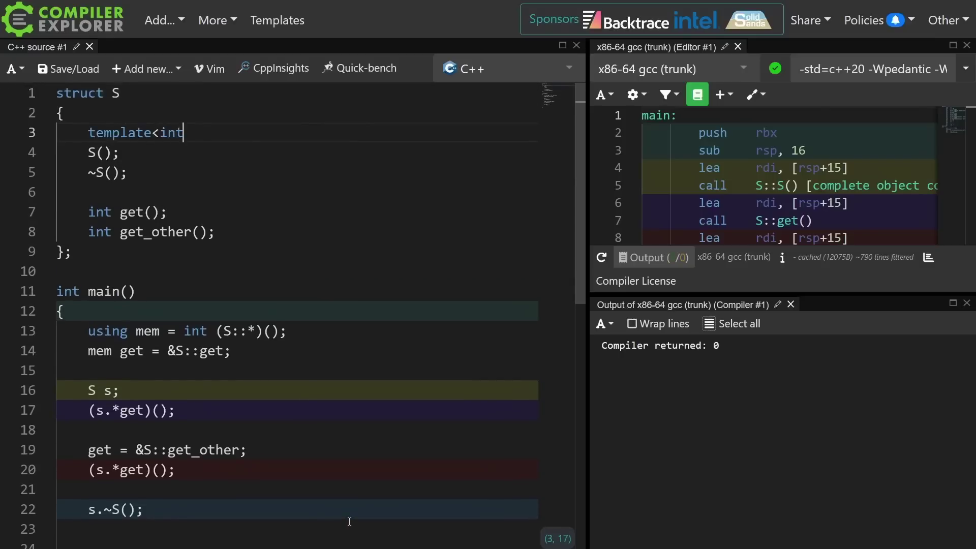
type(">")
Step: Try constructing with explicit template arguments, such as S::S<int>()
key("Down")
key("Down")
key("Down")
key("Left")
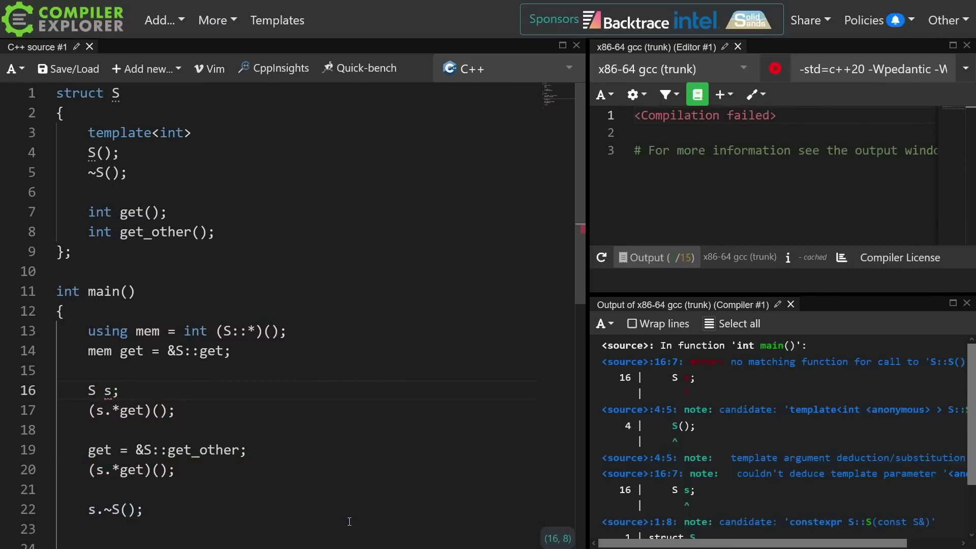
type("<int>()")
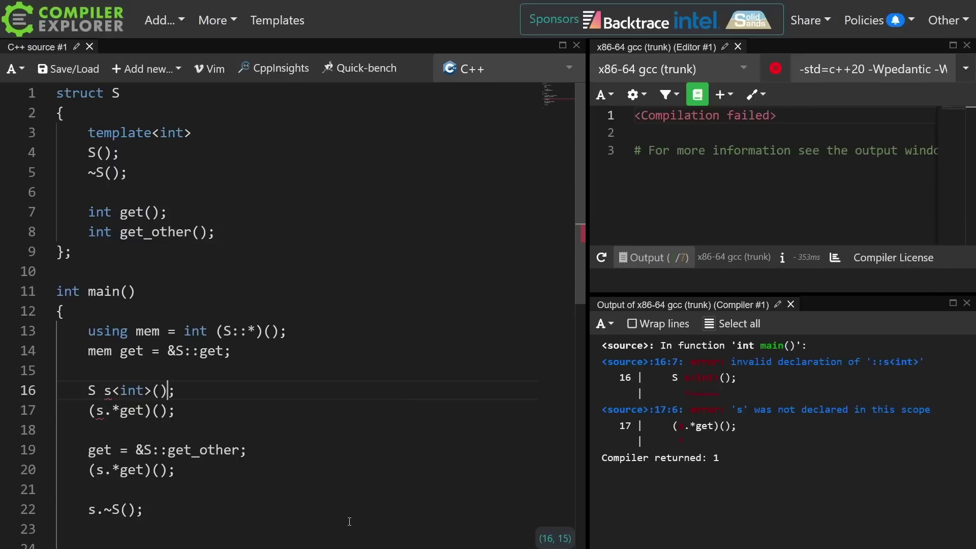
key("Left")
key("Left")
key("Left")
key("Left")
key("Left")
key("Left")
type(":")
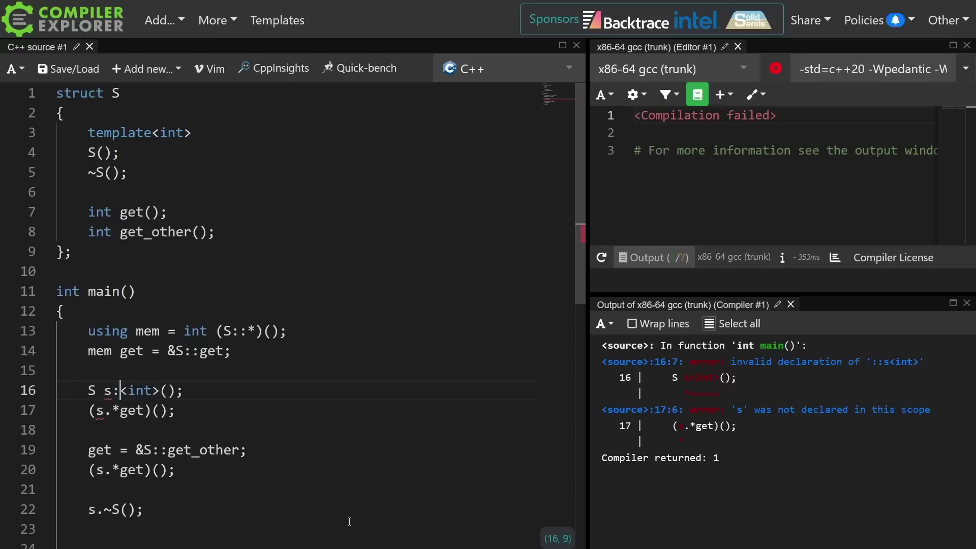
type(":S")
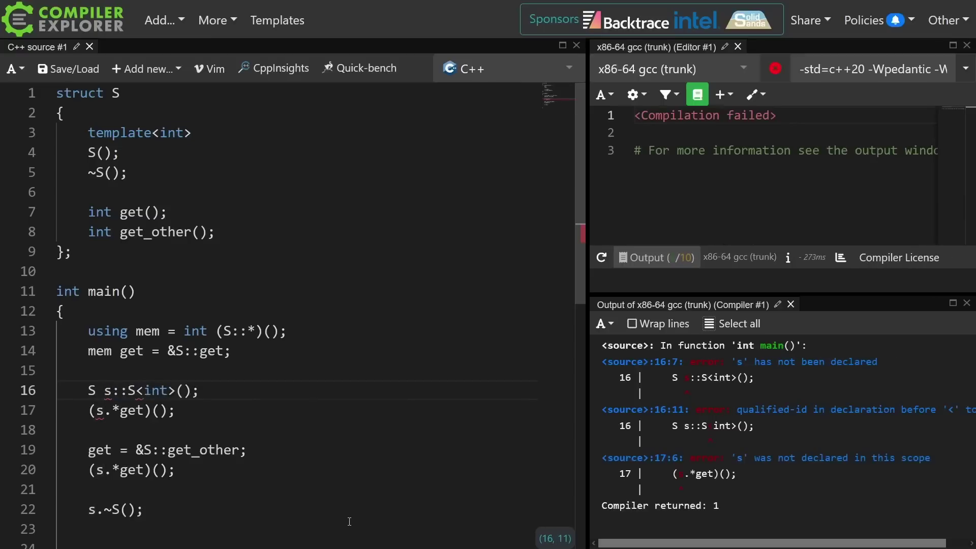
key("Left")
key("Left")
key("Left")
key("BackSpace")
key("BackSpace")
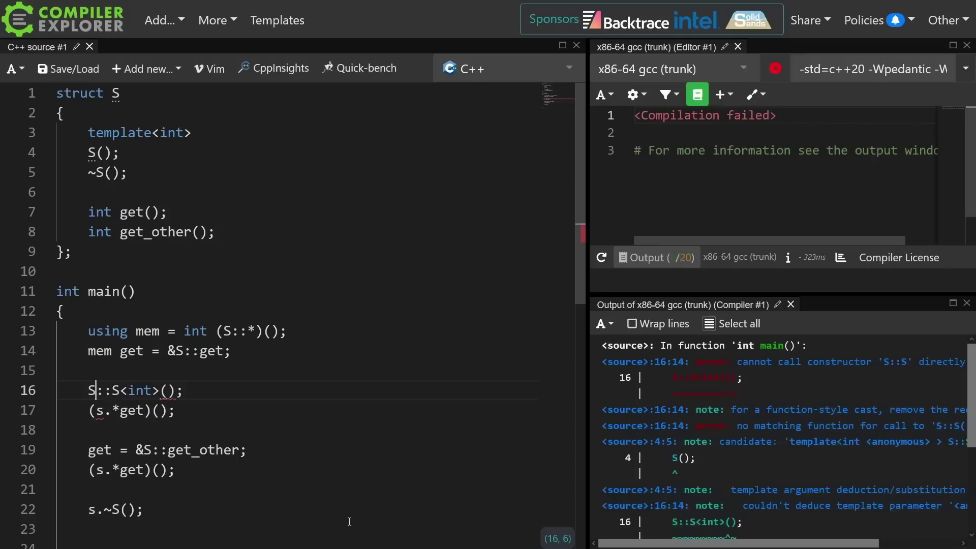
key("Right")
key("Right")
key("Left")
key("Left")
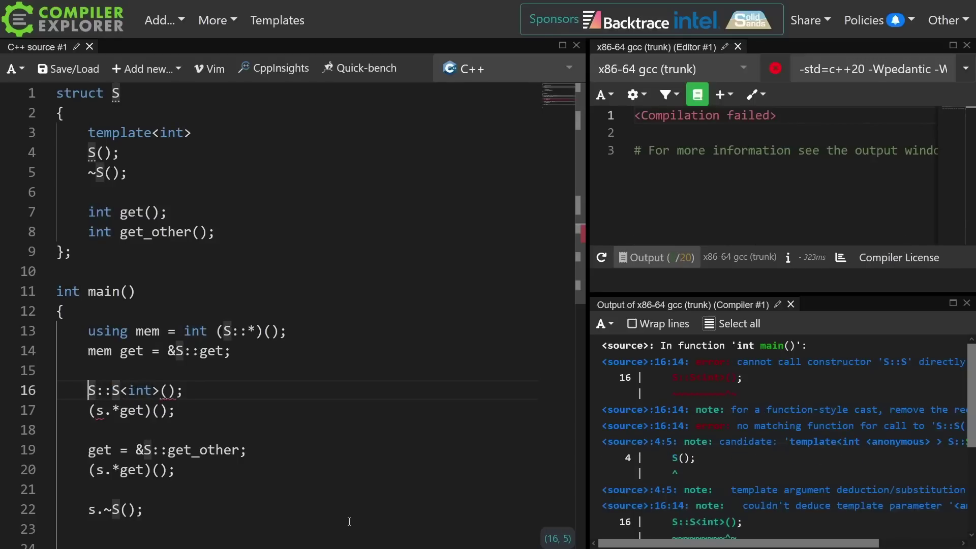
Step: Delete the failed S::S<int>() line
key("shift+Down")
key("Delete")
key("Up")
key("Up")
key("Up")
key("Up")
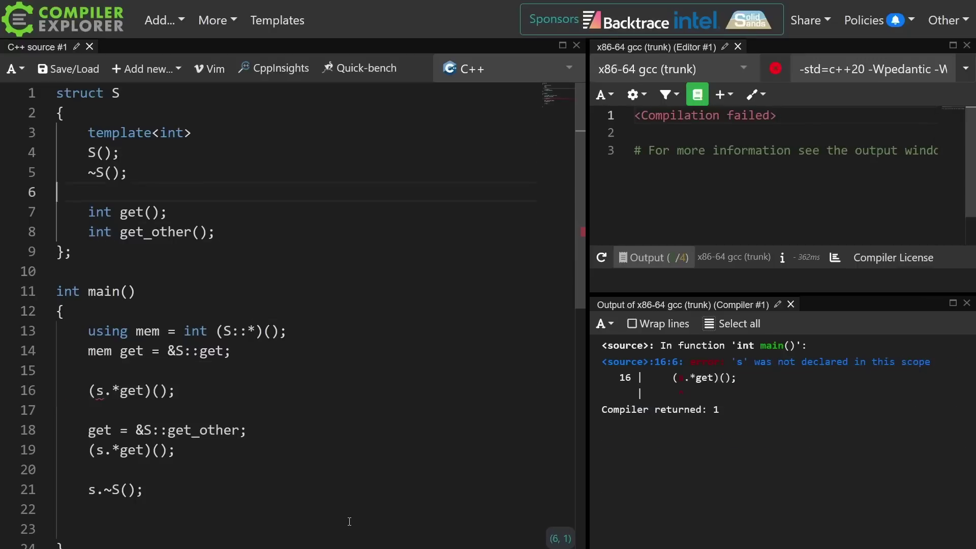
Step: Change the constructor to S(T) and declare S s(42); in main
key("Up")
key("Up")
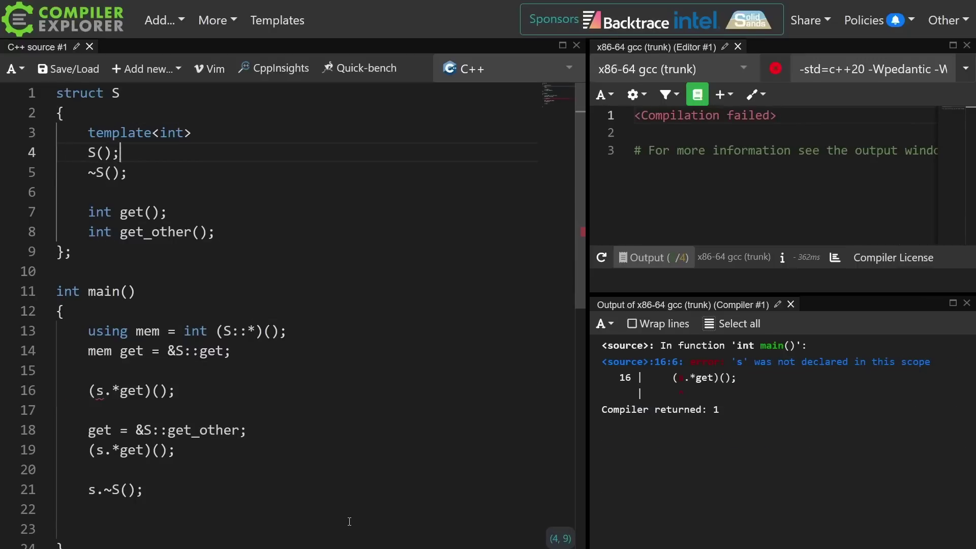
key("Left")
key("Up")
key("End")
key("Left")
key("ctrl+shift+Left")
type("typename T")
key("Down")
key("Left")
key("Left")
type("T")
key("Down")
key("Down")
key("Down")
key("Down")
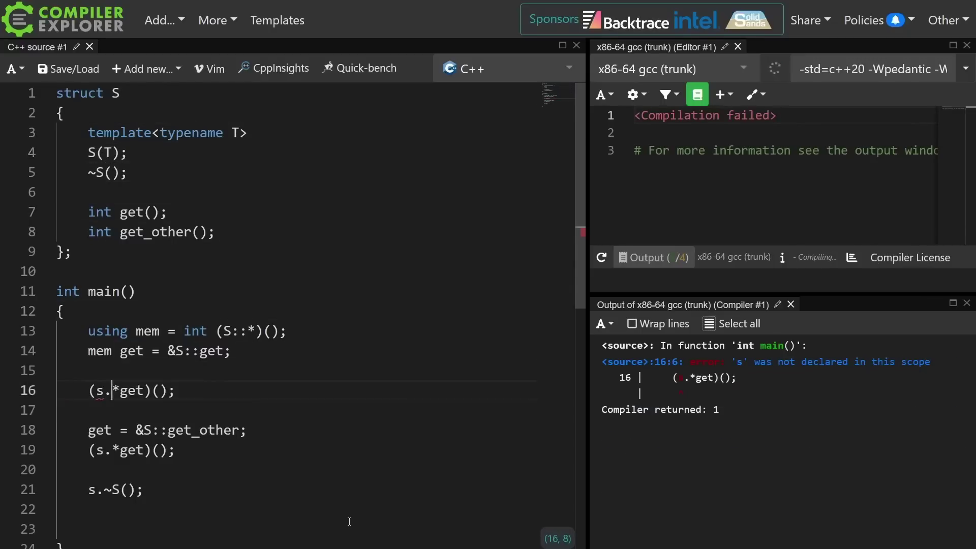
key("Up")
key("Return")
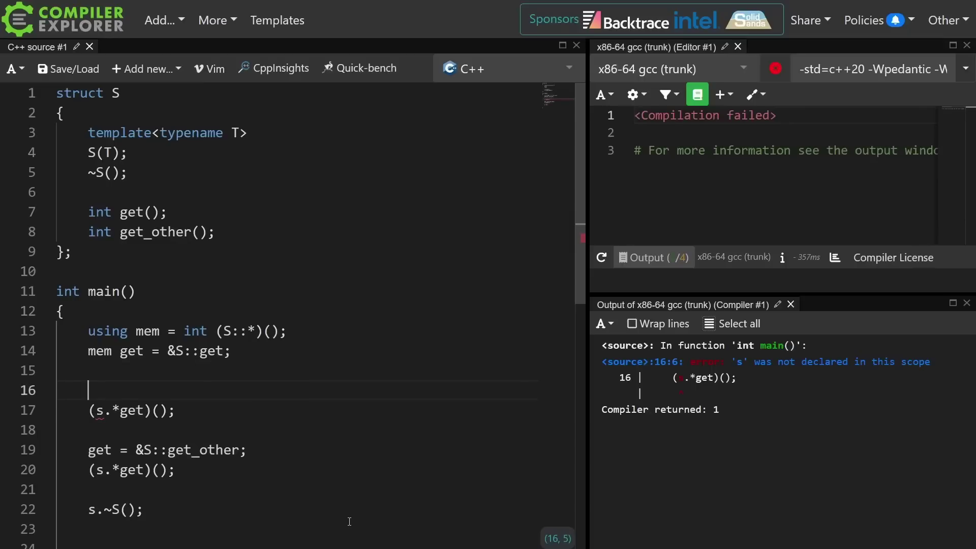
type("S s(42);")
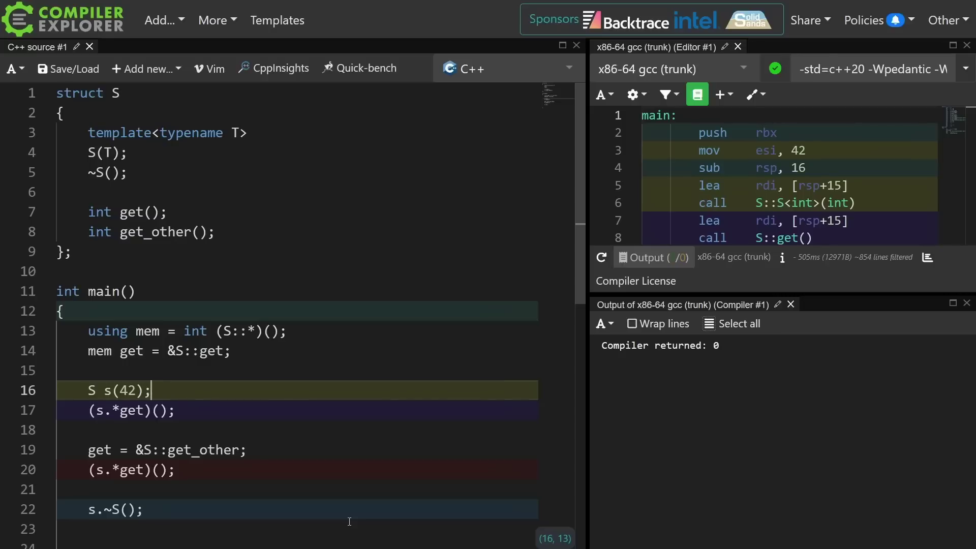
Step: Delete the remaining member-pointer calls and undo back to the S(int) constructor
key("Right")
key("shift+Down")
key("shift+Down")
key("shift+Down")
key("shift+Down")
key("shift+Down")
key("shift+Down")
key("Delete")
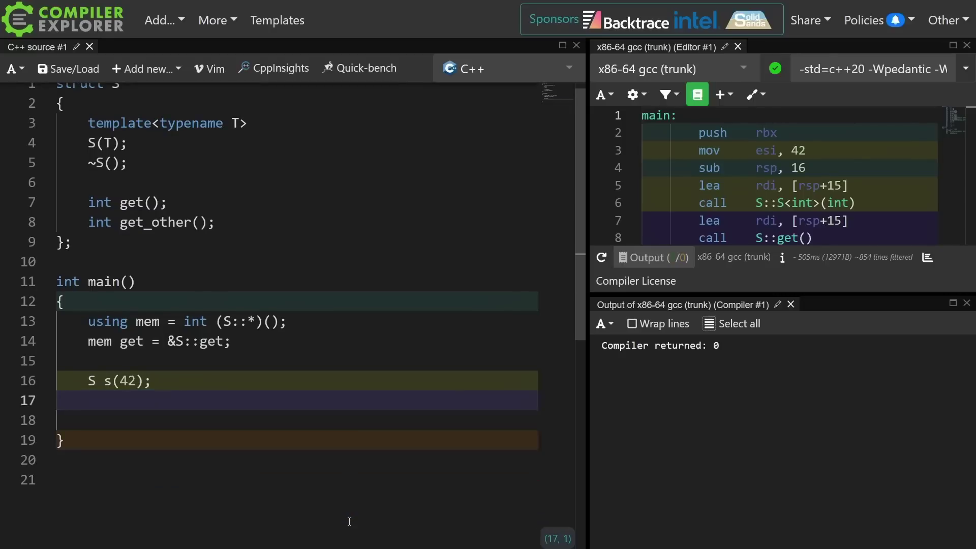
key("ctrl+z")
key("ctrl+z")
key("ctrl+z")
key("ctrl+z")
key("ctrl+z")
key("ctrl+z")
key("ctrl+z")
Step: Remove the variable name to leave S(42); and highlight the int parameter
left_click(111, 310)
key("BackSpace")
key("BackSpace")
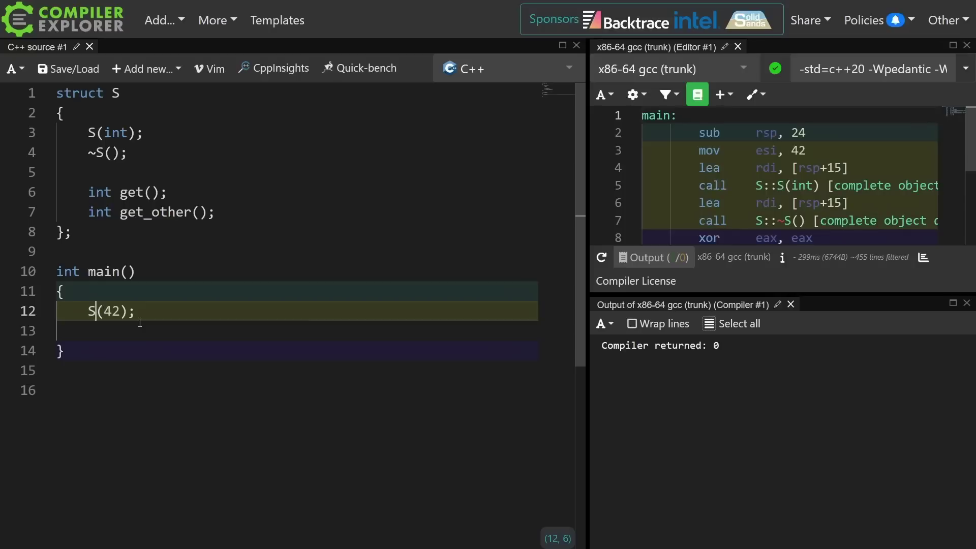
key("Right")
key("Right")
key("Right")
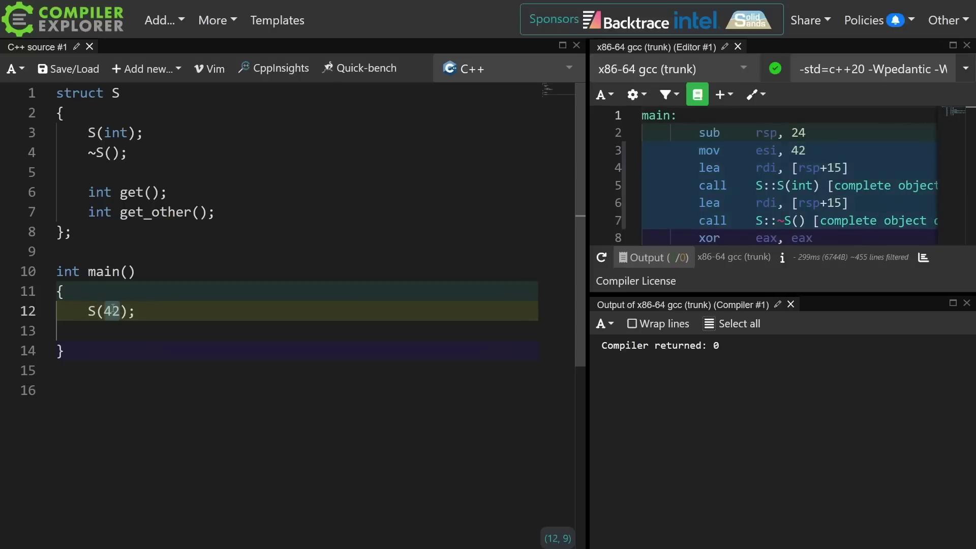
double_click(108, 135)
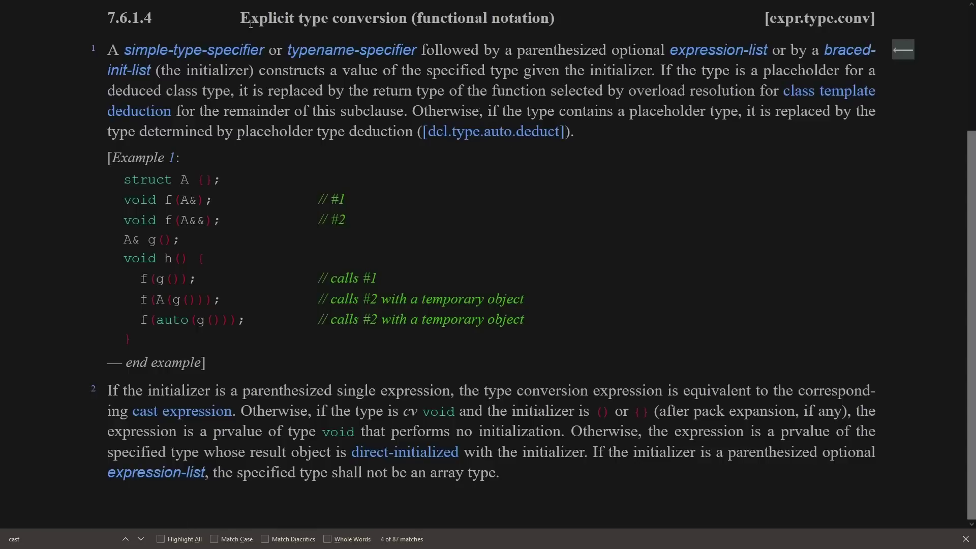
Step: Highlight the [expr.type.conv] 7.6.1.4 heading and its first sentence, then deselect
left_click_drag(250, 21, 549, 21)
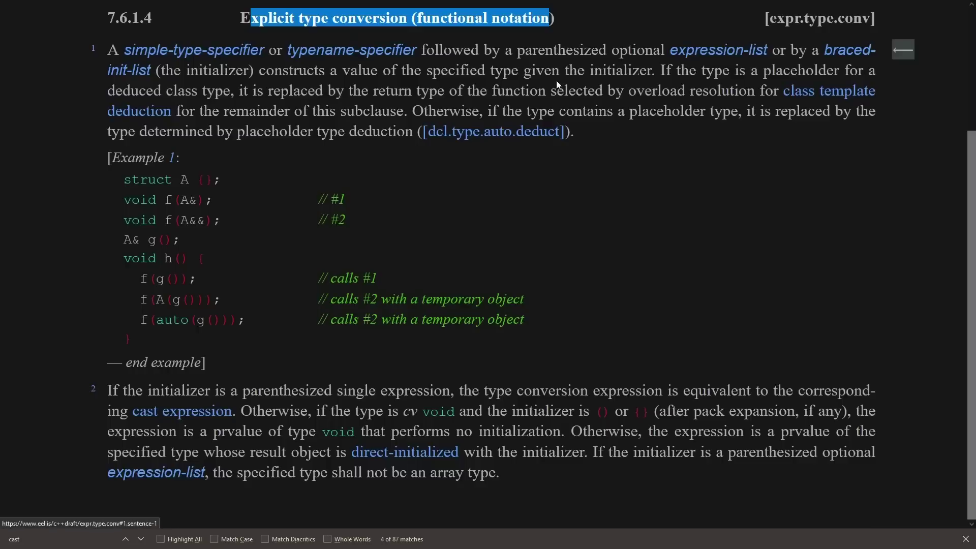
left_click_drag(260, 71, 516, 71)
left_click_drag(517, 71, 656, 77)
left_click(666, 169)
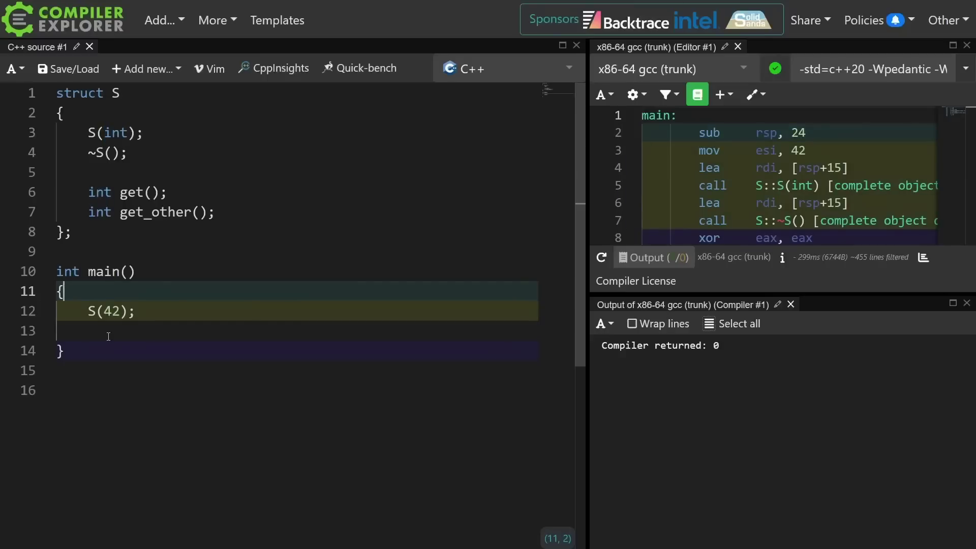
Step: Point out 42, S and the int parameter, then strip the parentheses around 42
double_click(116, 313)
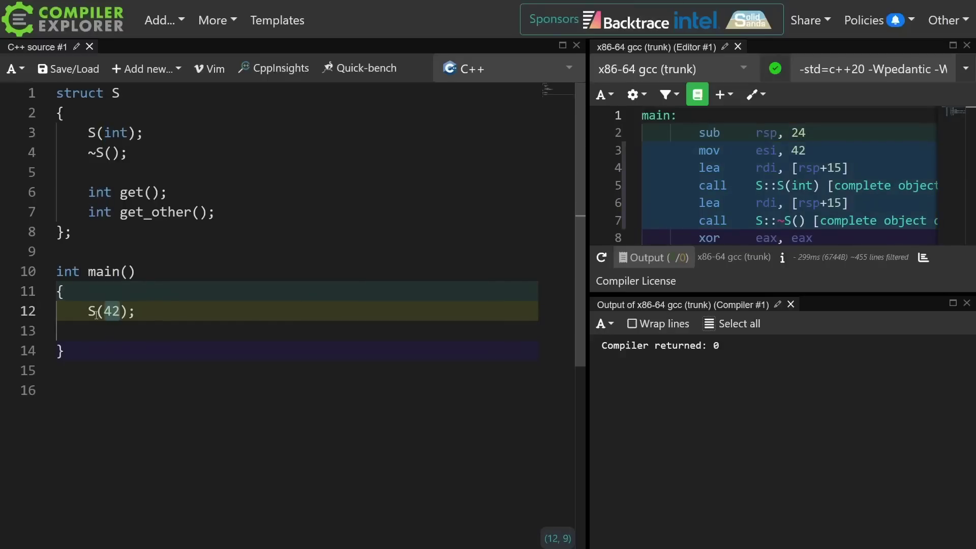
left_click(96, 313)
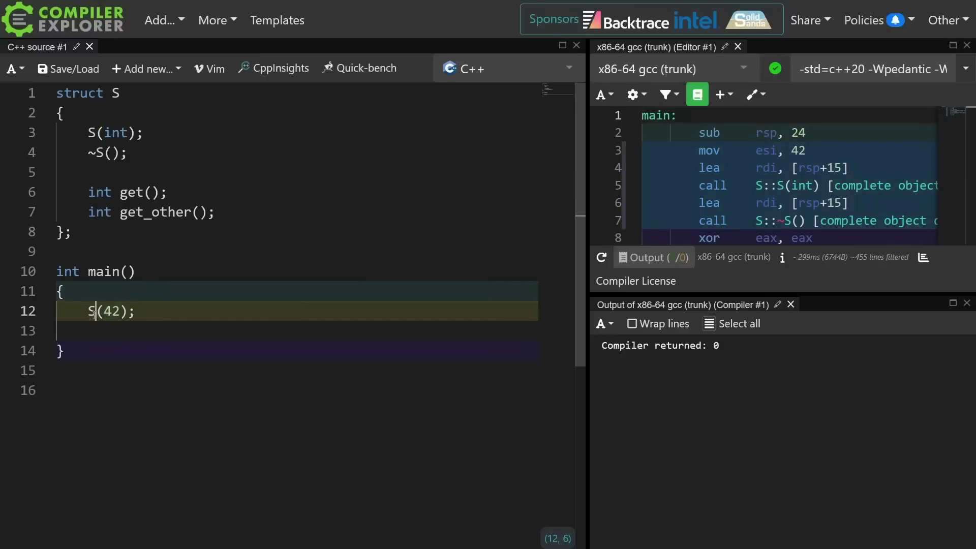
double_click(125, 133)
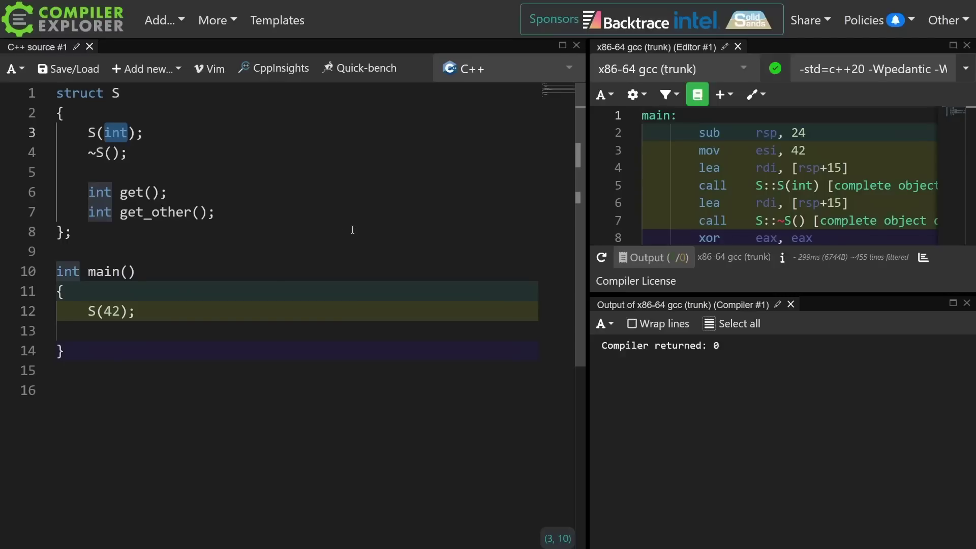
key("ctrl+z")
key("ctrl+z")
key("ctrl+z")
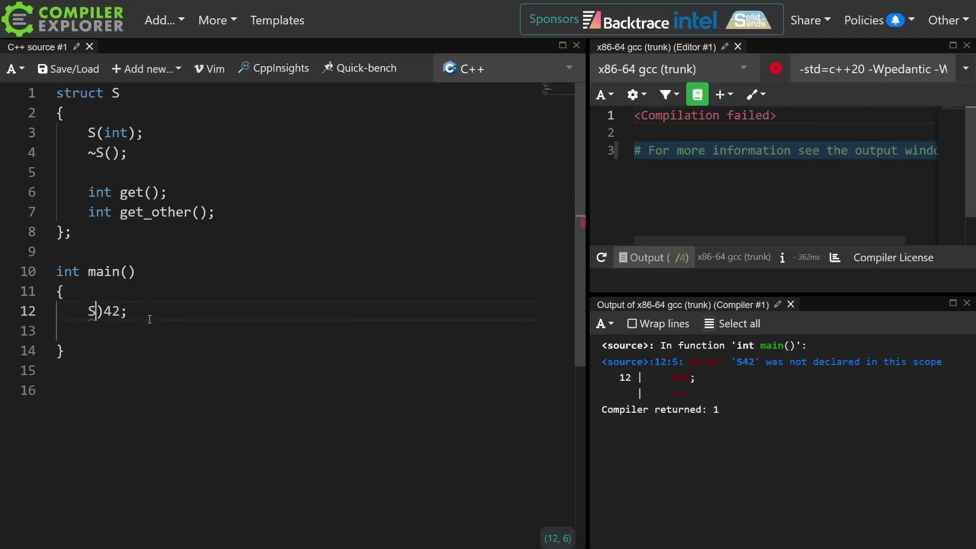
key("ctrl+z")
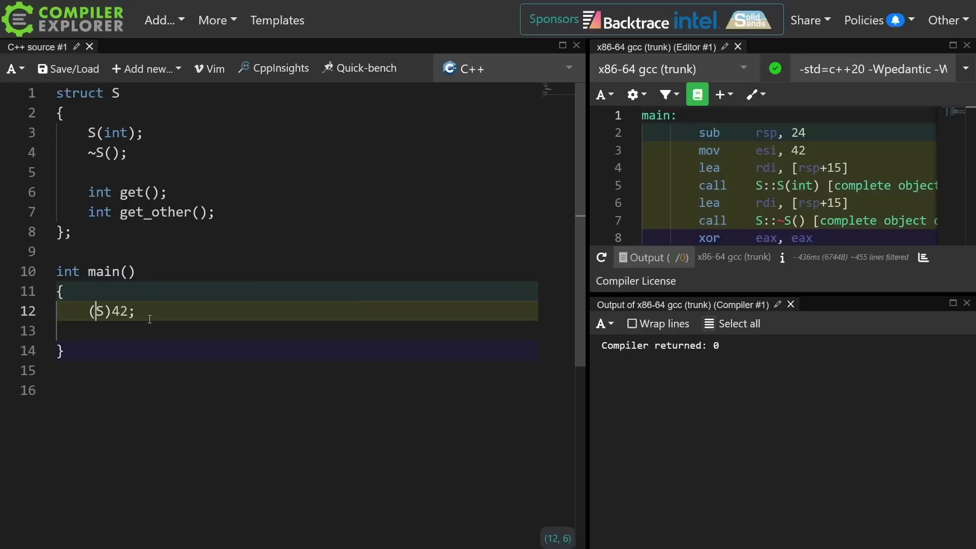
Step: Add a second argument 43 and a second int constructor parameter, trying (S)(42, 43)
key("Right")
key("Right")
key("Right")
key("Right")
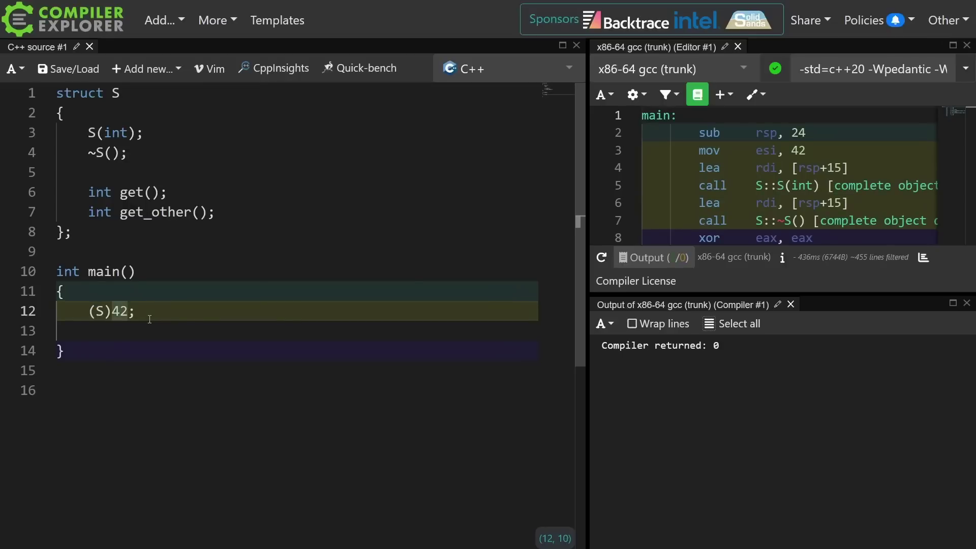
type(", 43")
key("Up")
key("Up")
key("Up")
key("Up")
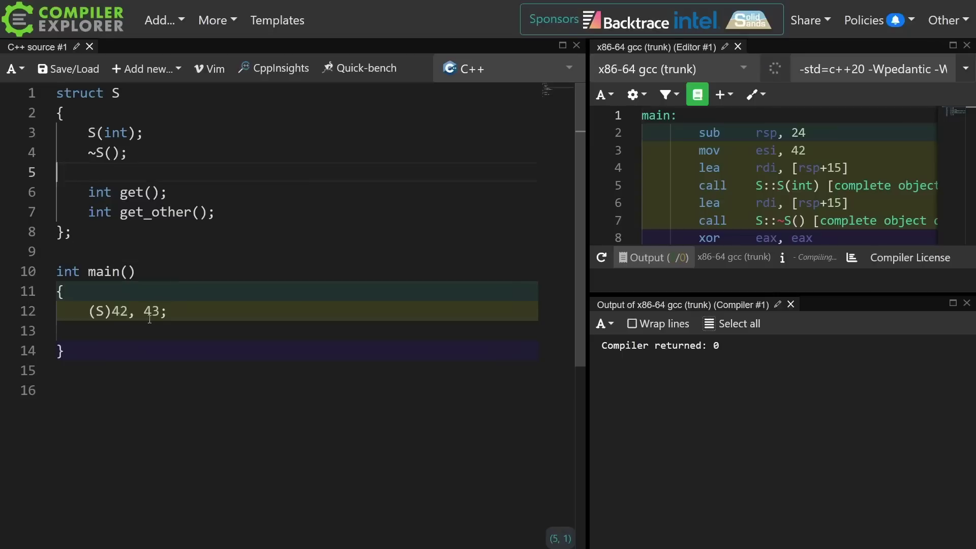
key("Up")
key("Up")
key("Right")
key("Right")
key("Right")
type(", int")
left_click(125, 322)
type("(")
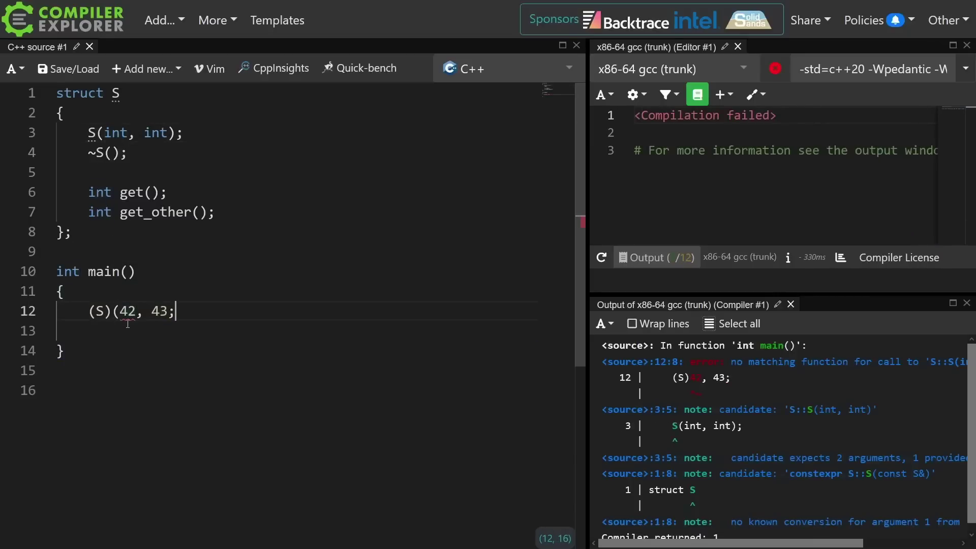
key("Right")
key("Right")
key("Right")
type(")")
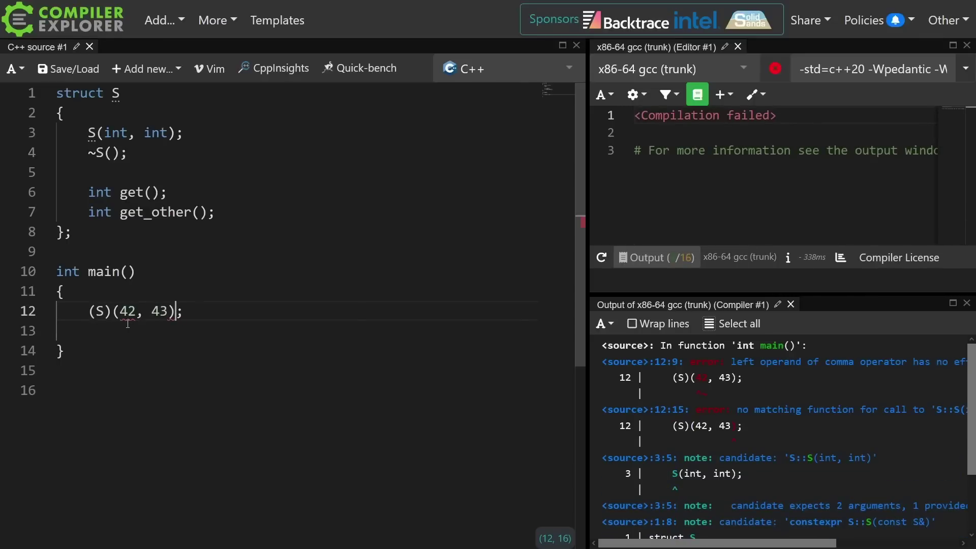
Step: Switch to static_cast<S>(42), dropping the extra argument and constructor parameter
left_click(111, 316)
key("BackSpace")
key("Left")
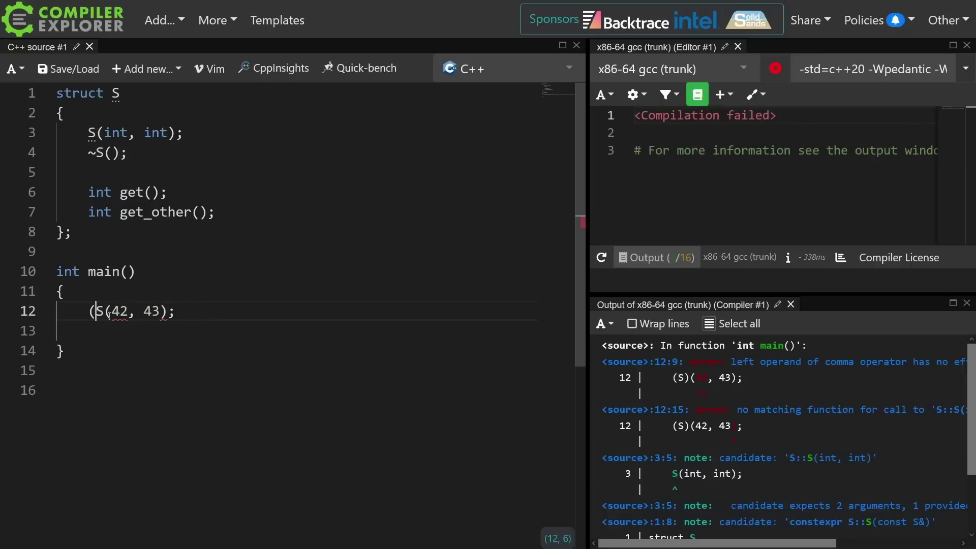
key("BackSpace")
type("static")
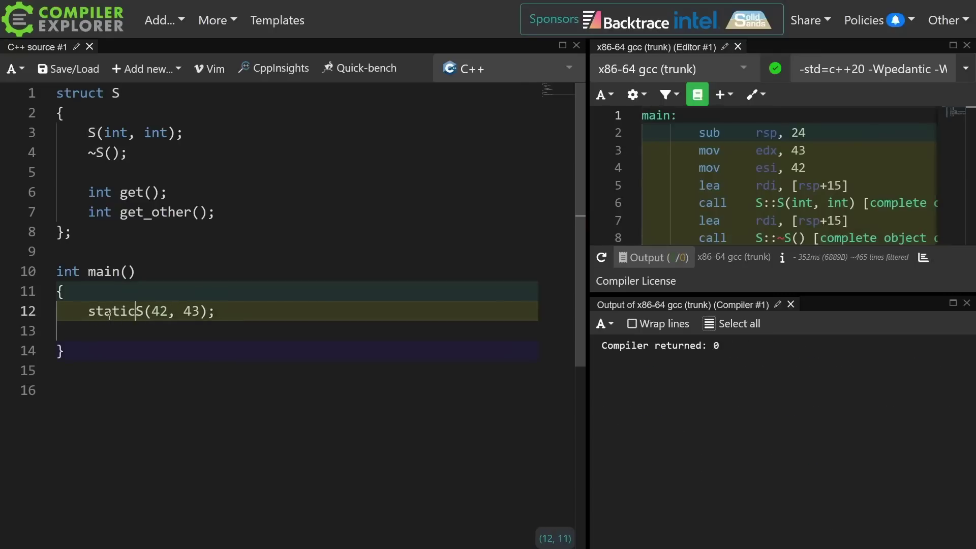
type("_cast<>")
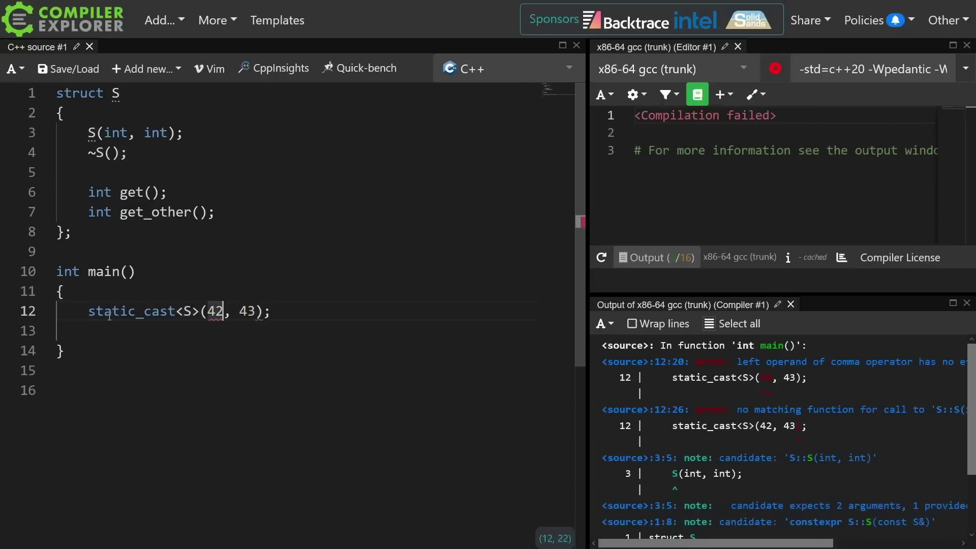
key("End")
key("BackSpace")
key("BackSpace")
key("BackSpace")
type(");")
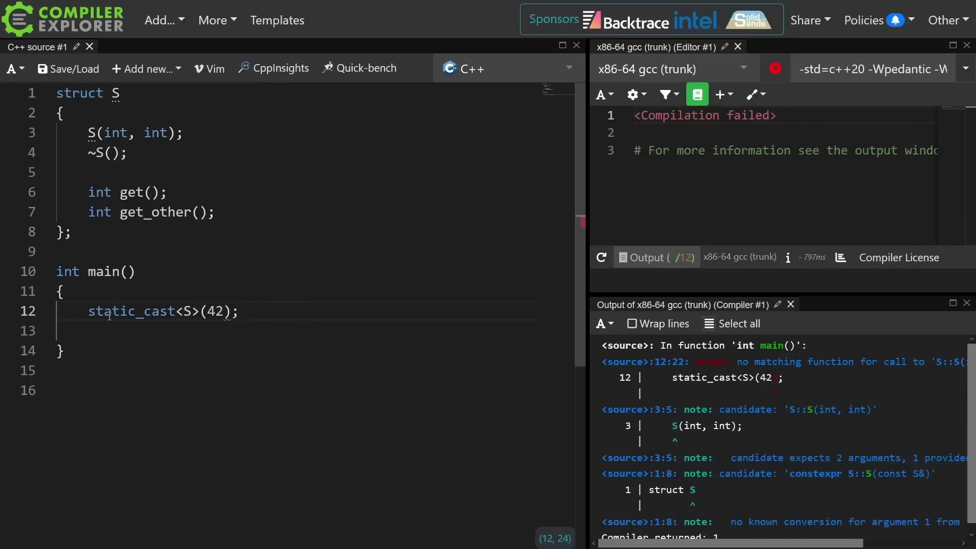
double_click(156, 131)
key("BackSpace")
key("BackSpace")
key("BackSpace")
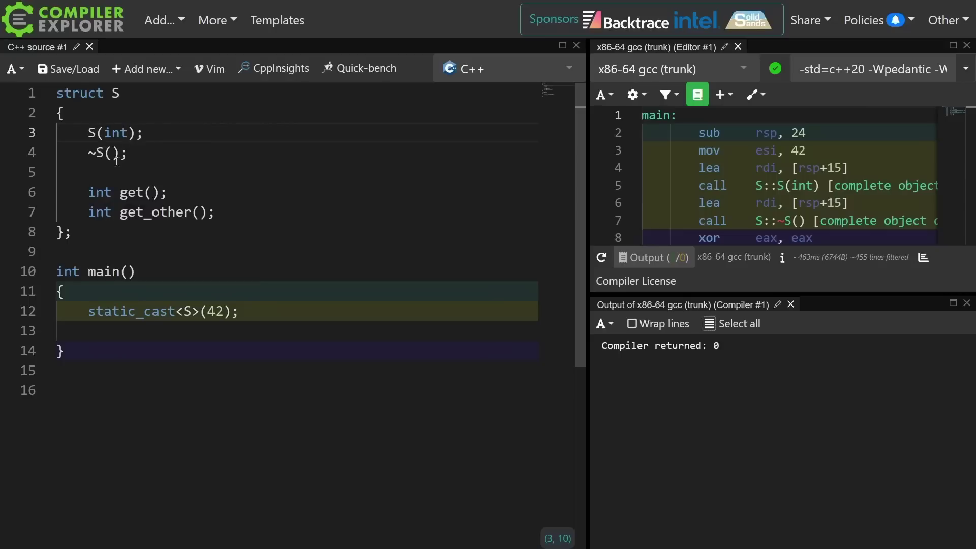
Step: Check the static_cast assembly, then add blank lines inside main and at the file top
left_click(247, 312)
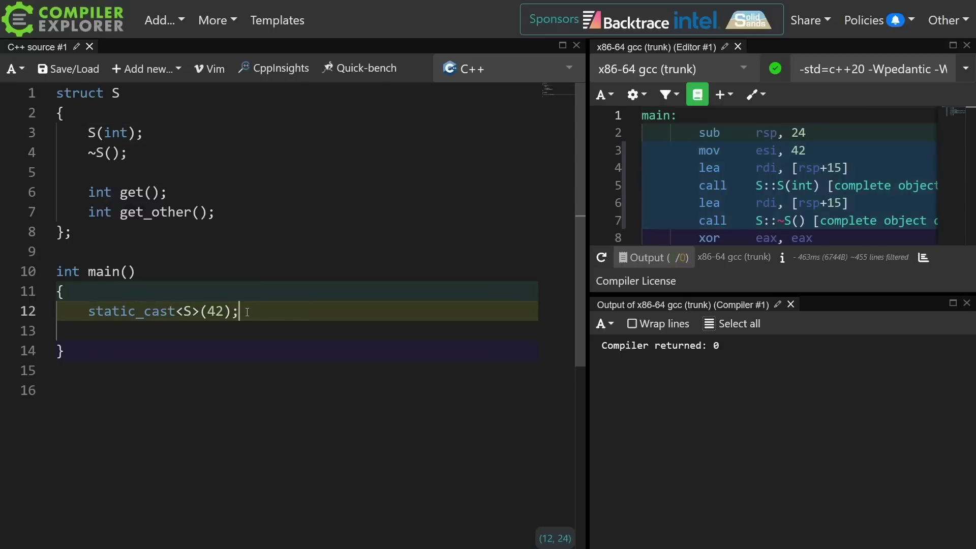
key("Up")
key("Up")
key("Down")
key("Up")
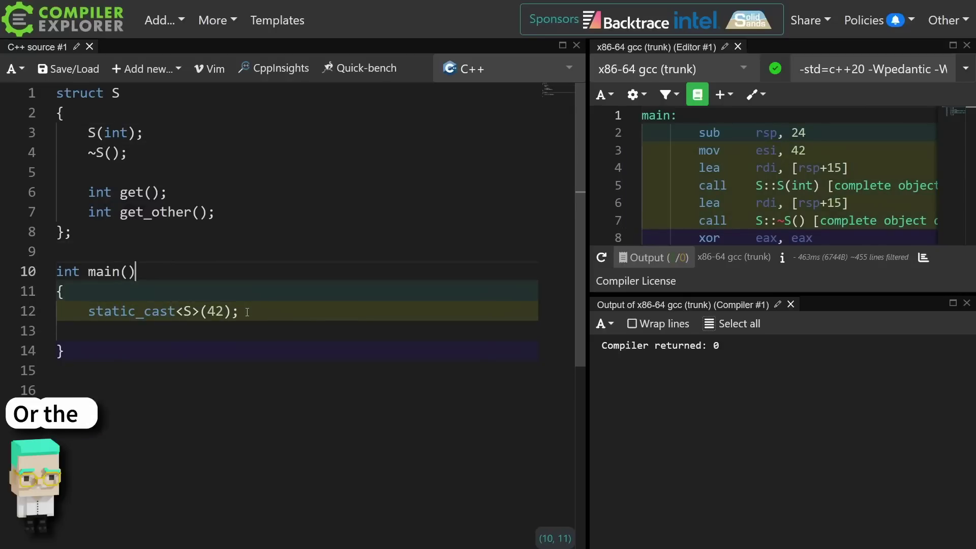
key("Up")
key("Up")
key("Up")
key("Down")
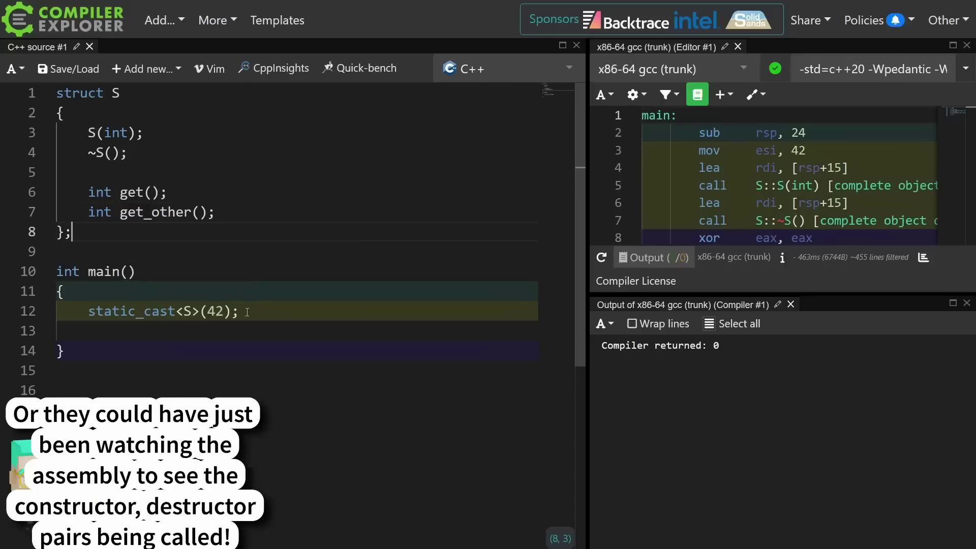
key("Down")
key("Down")
key("Down")
key("Return")
key("Up")
key("Up")
key("Up")
key("Up")
key("Up")
key("Up")
key("Return")
type("#include <string>")
key("Down")
key("Down")
key("Down")
type("(std::string)\"Hello Long World\";")
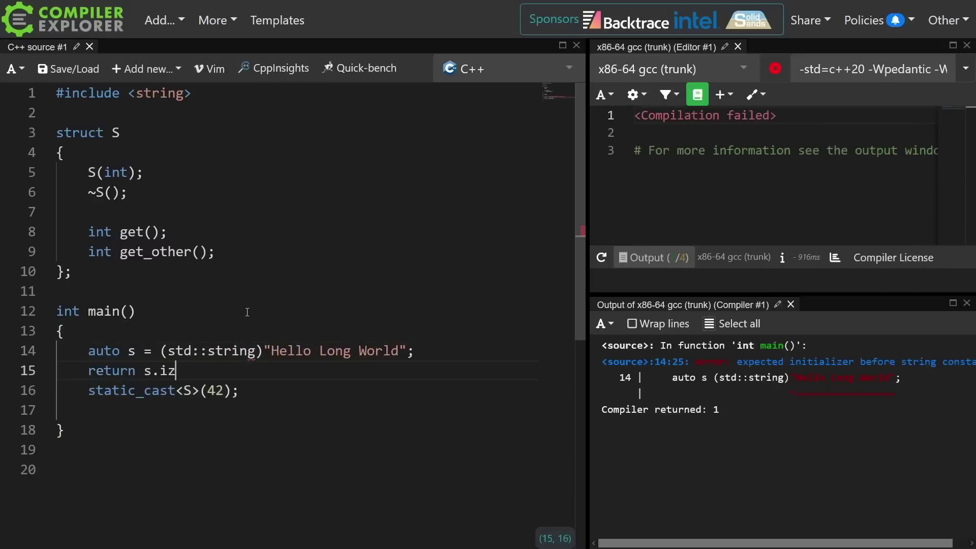
type("auto s = return s.size();")
Step: Delete struct S and the static_cast line, keeping the (std::string)"Hello Long World" cast
key("ctrl+shift+k")
key("Delete")
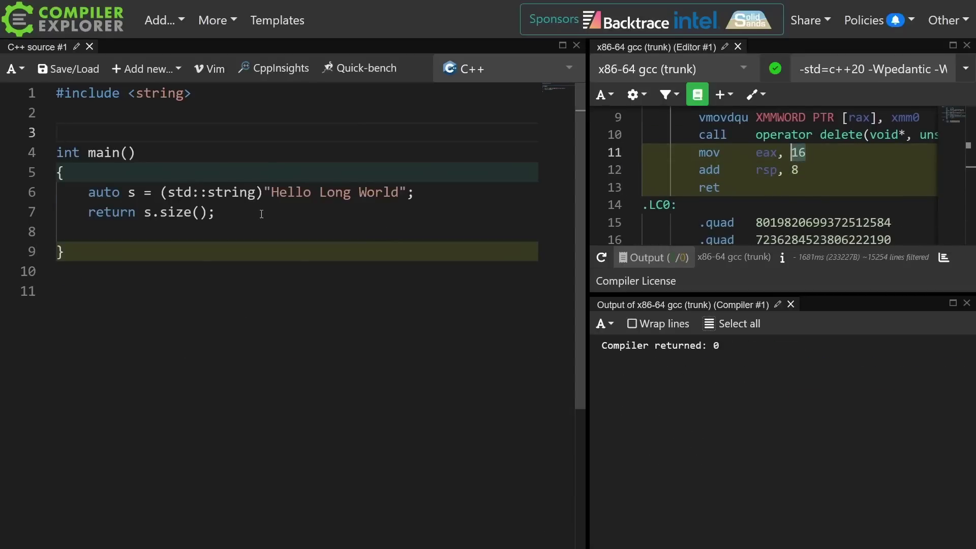
mouse_move(271, 192)
left_mouse_down()
mouse_move(396, 192)
mouse_move(398, 225)
left_mouse_up()
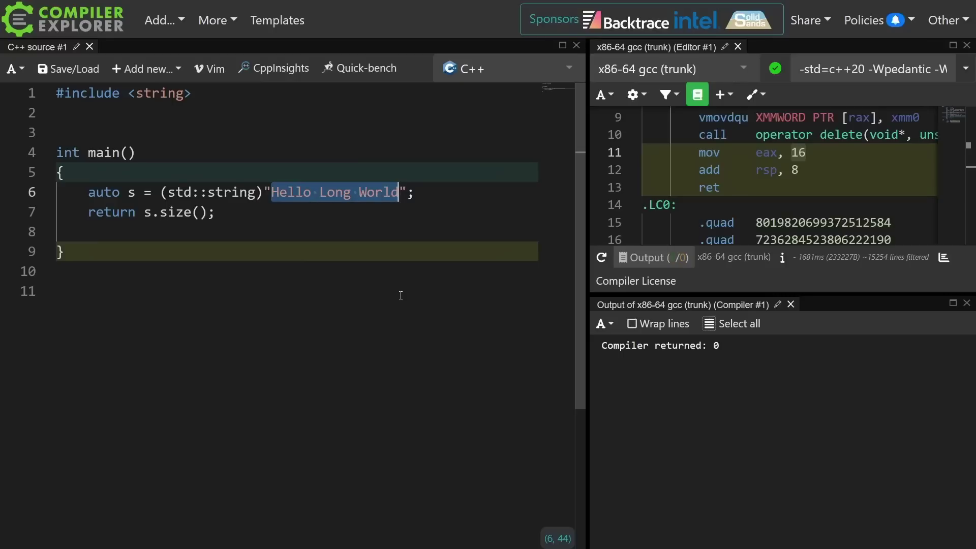
left_click(259, 200)
type("*")
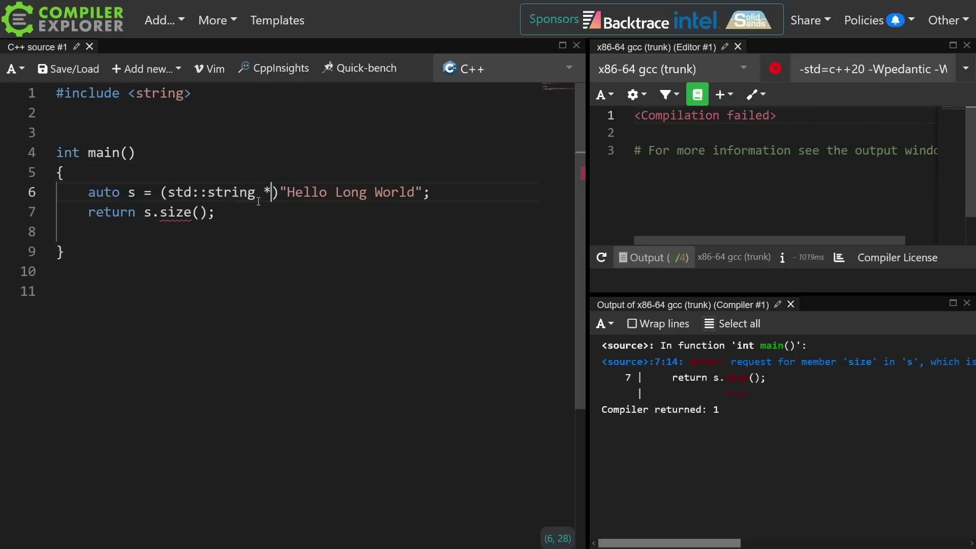
Step: Change s.size() to s->size() and select the (std::string *) pointer cast
key("Down")
key("Left")
key("Left")
key("Left")
key("BackSpace")
type("->")
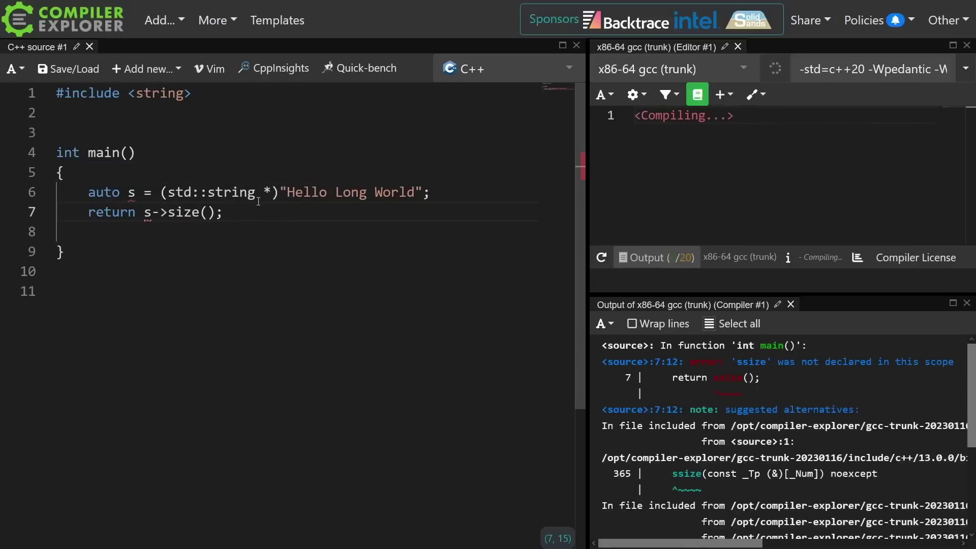
left_click_drag(280, 196, 226, 200)
key("shift+Left")
key("shift+Left")
key("shift+Left")
key("shift+Left")
key("shift+Left")
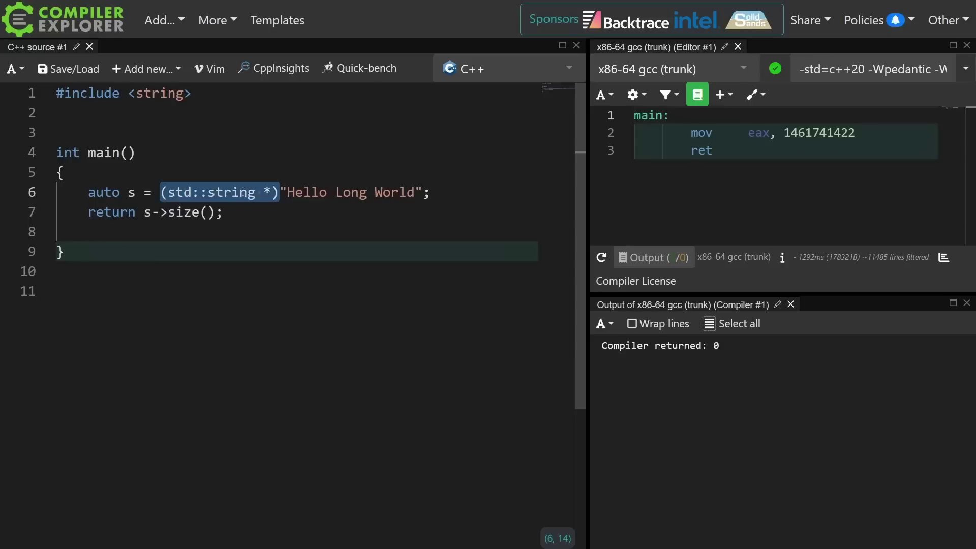
left_click(280, 191)
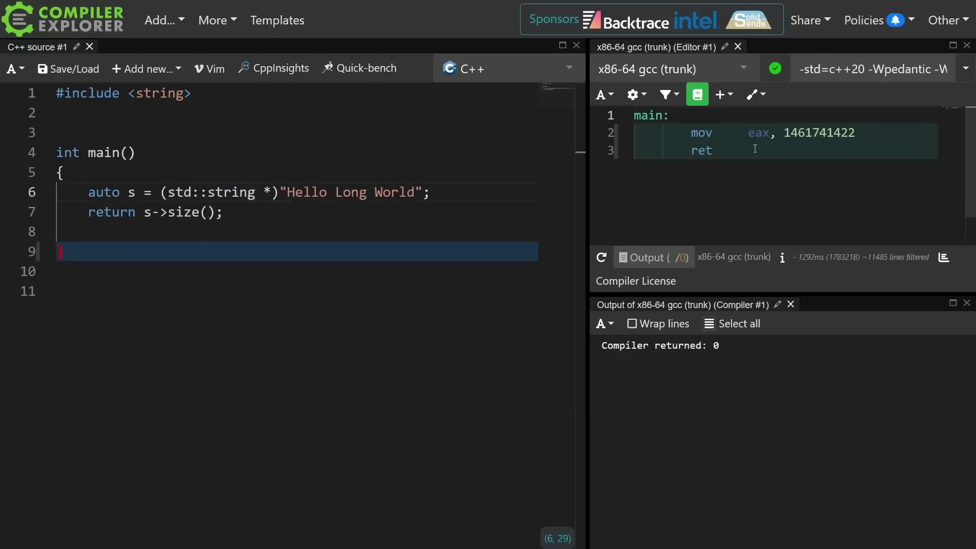
mouse_move(820, 132)
double_click(846, 132)
left_click(395, 214)
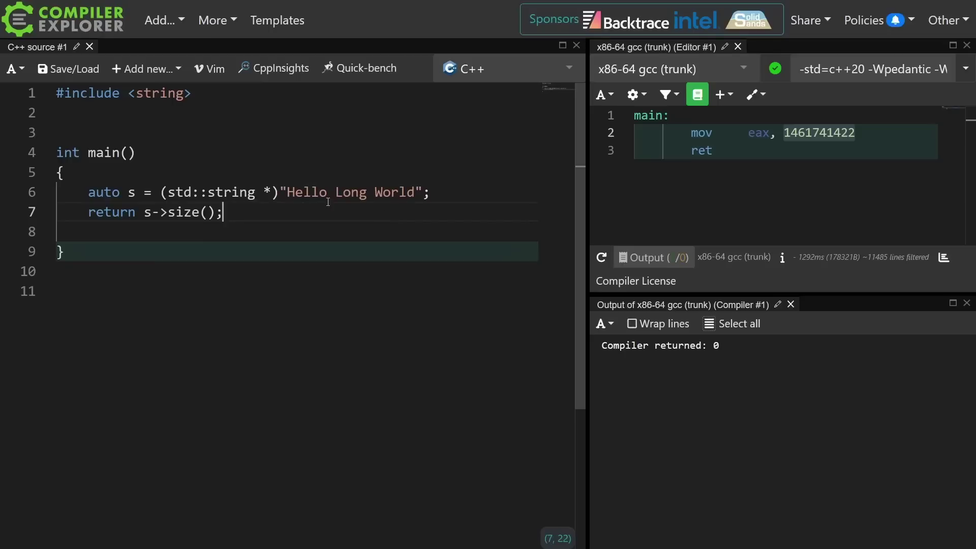
Step: Remove the pointer star and the cast parentheses around std::string
left_click(269, 193)
key("BackSpace")
key("BackSpace")
key("Delete")
key("ctrl+Left")
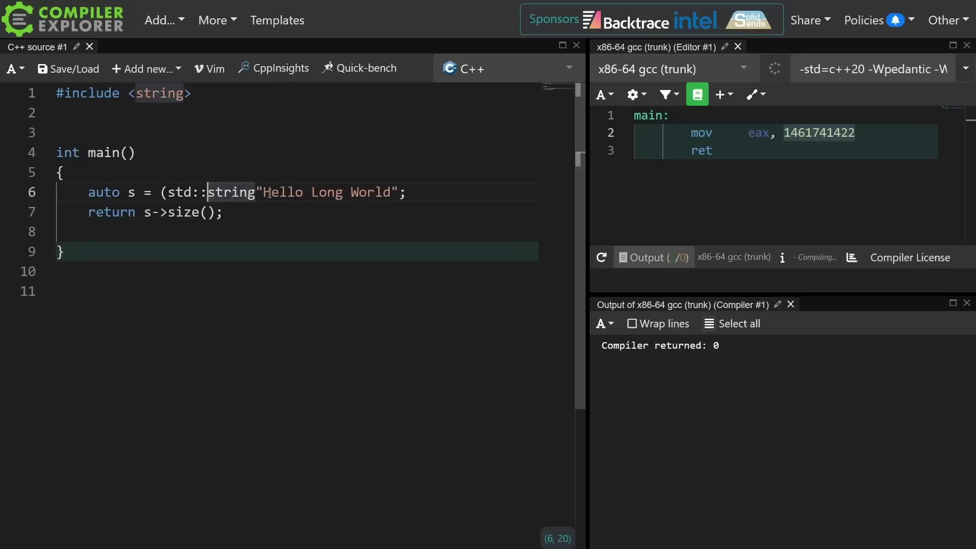
key("ctrl+Left")
key("ctrl+Left")
key("Right")
key("BackSpace")
key("ctrl+Right")
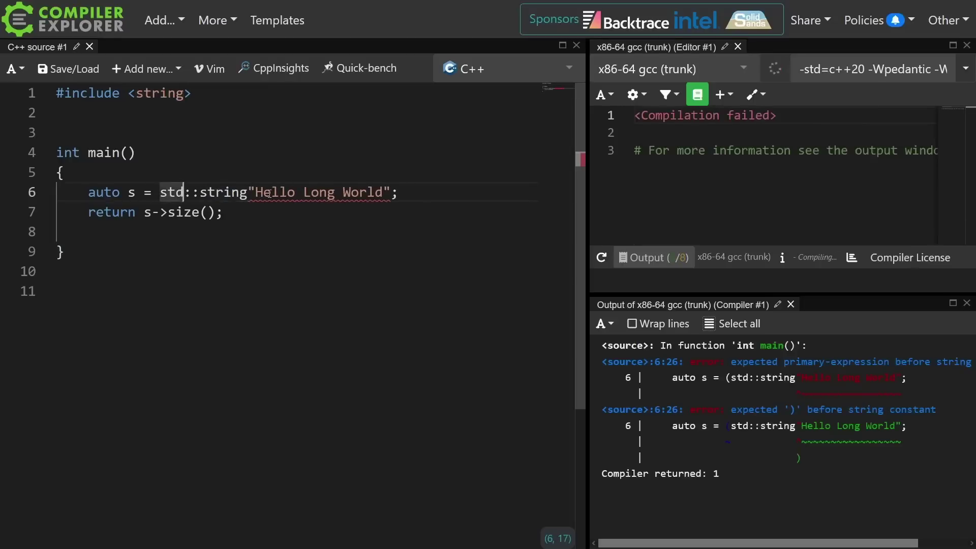
key("ctrl+Right")
type("(")
Step: Form std::string("Hello Long World") and revert s->size() to s.size()
key("End")
key("Left")
type(")")
key("Home")
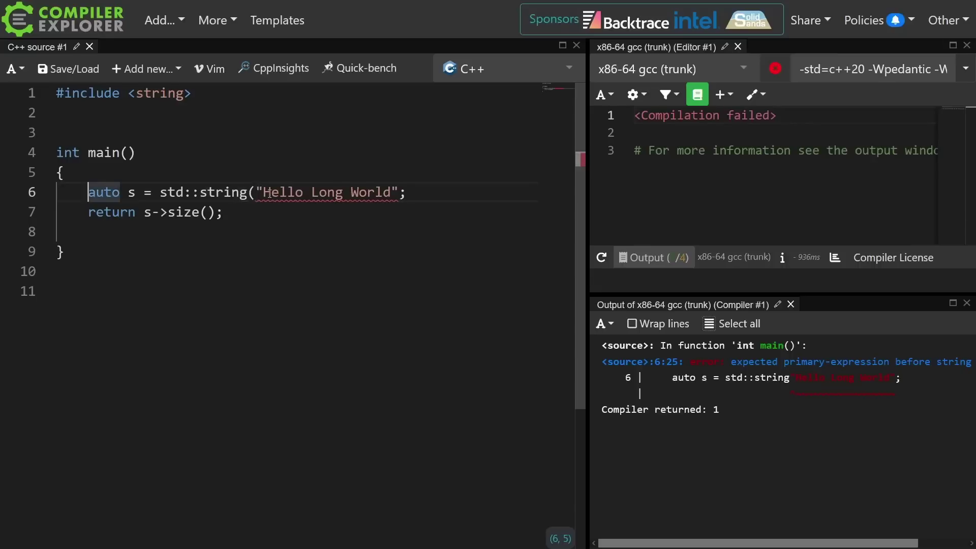
key("End")
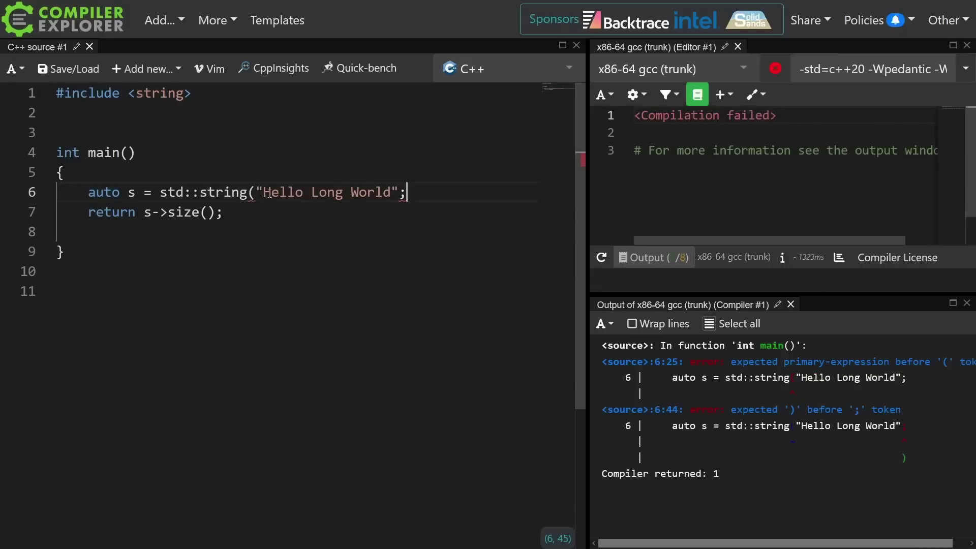
key("Left")
type(")")
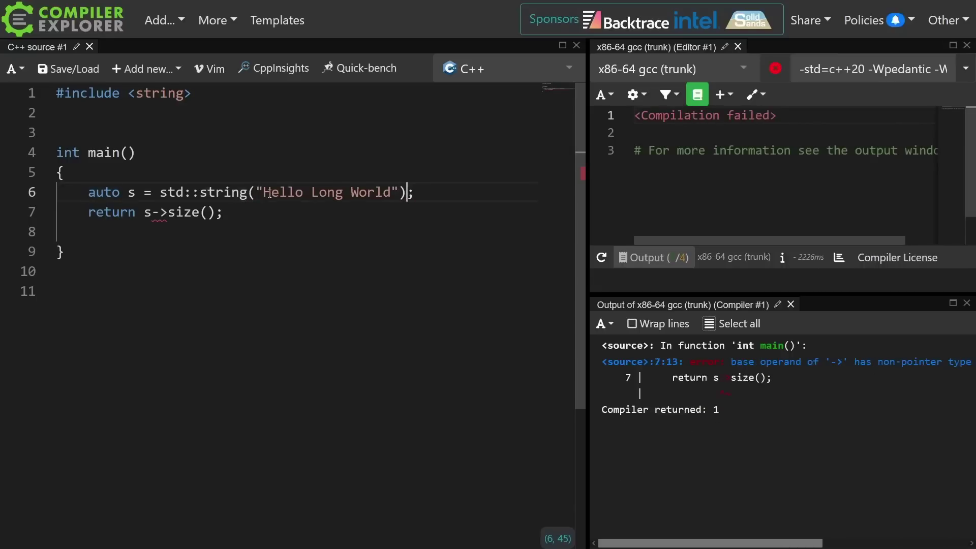
left_click(168, 213)
key("BackSpace")
key("BackSpace")
type(".")
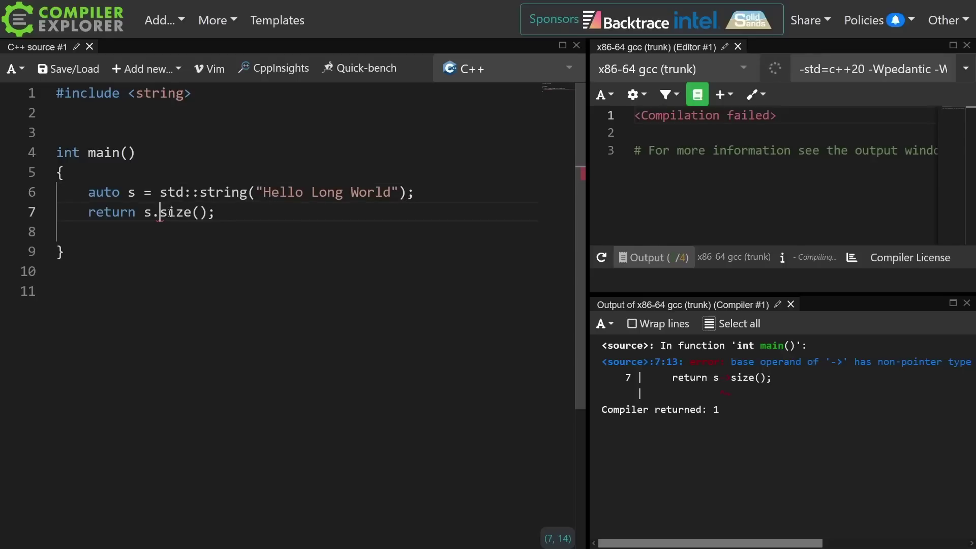